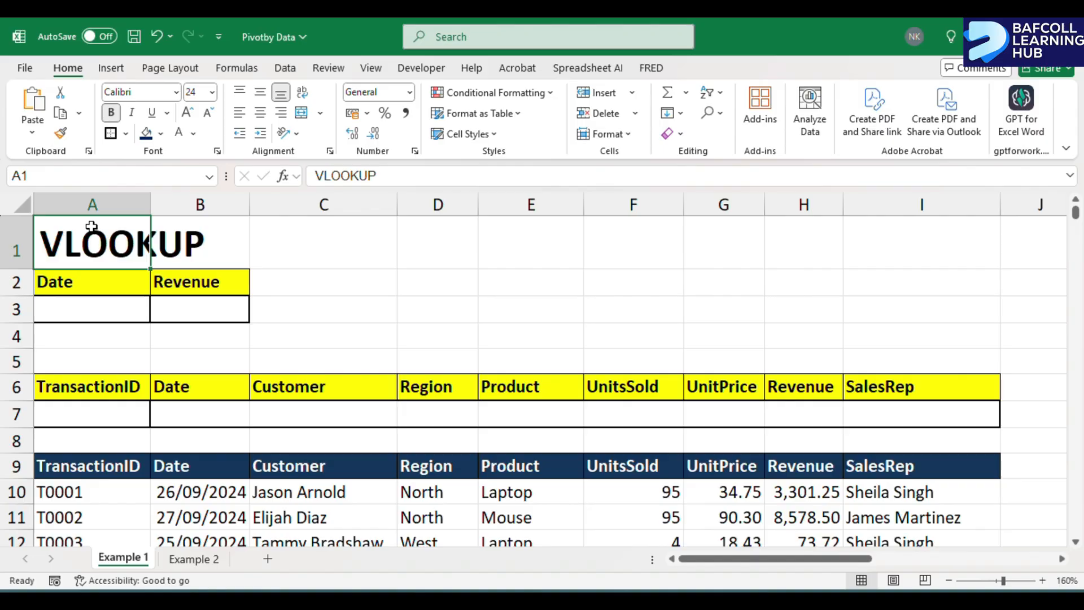
Examine the Date and Revenue lookup cells and the transaction table beneath them, including its Revenue column.
{"action": "left_click", "coordinate": [53, 289]}
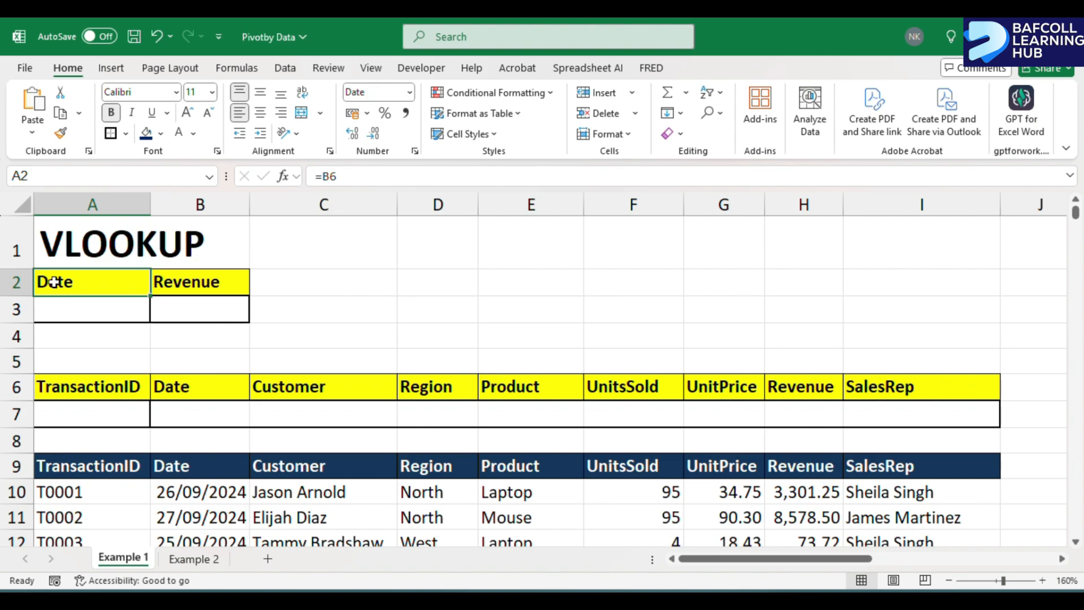
{"action": "left_click_drag", "start_coordinate": [54, 282], "coordinate": [233, 301]}
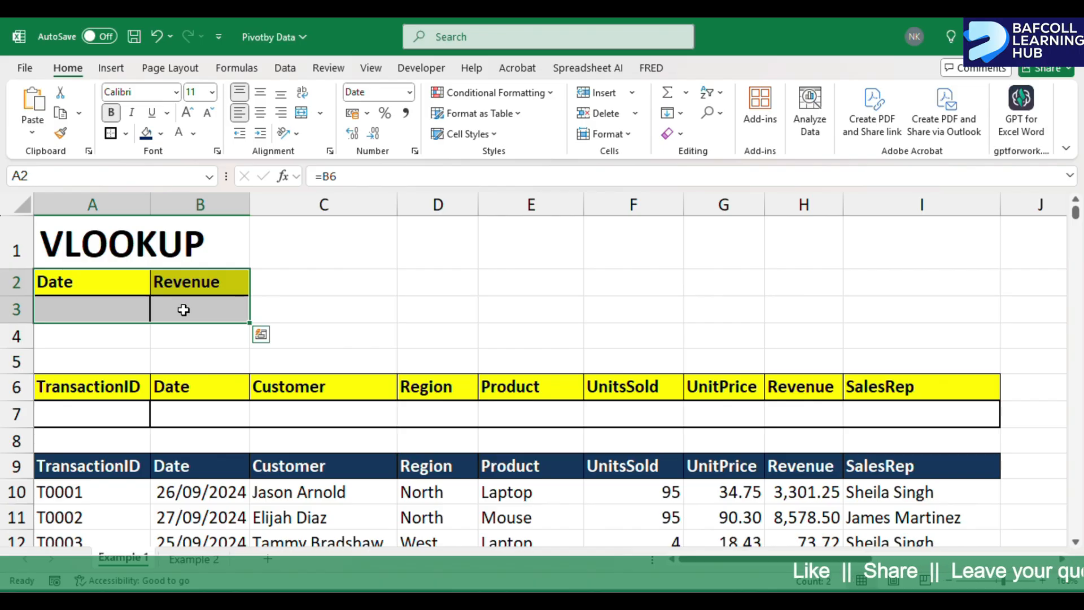
{"action": "left_click", "coordinate": [86, 308]}
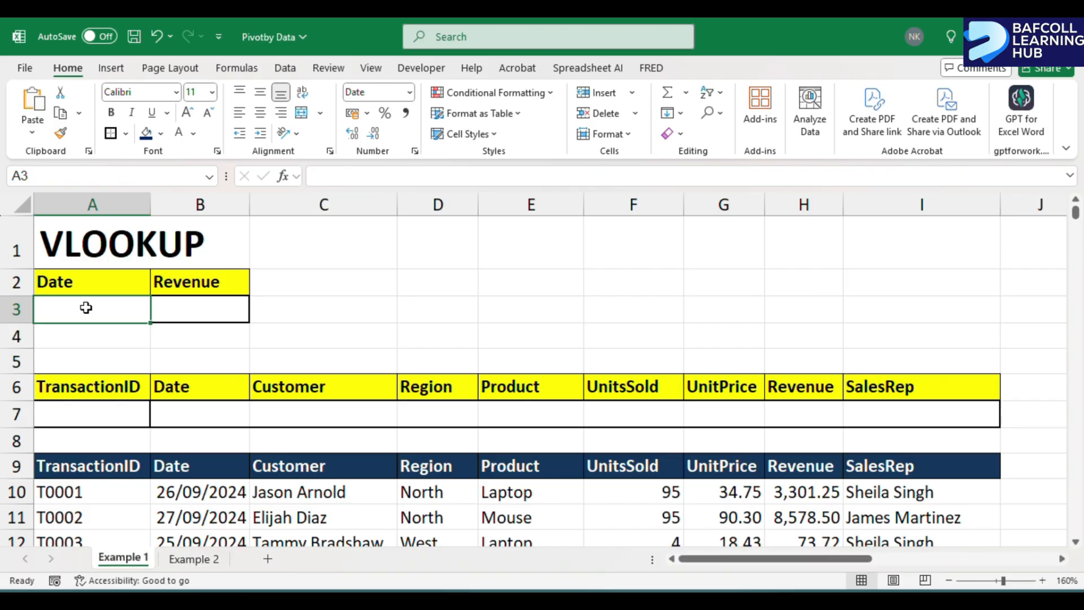
{"action": "scroll", "coordinate": [333, 500], "scroll_direction": "down", "scroll_amount": 5}
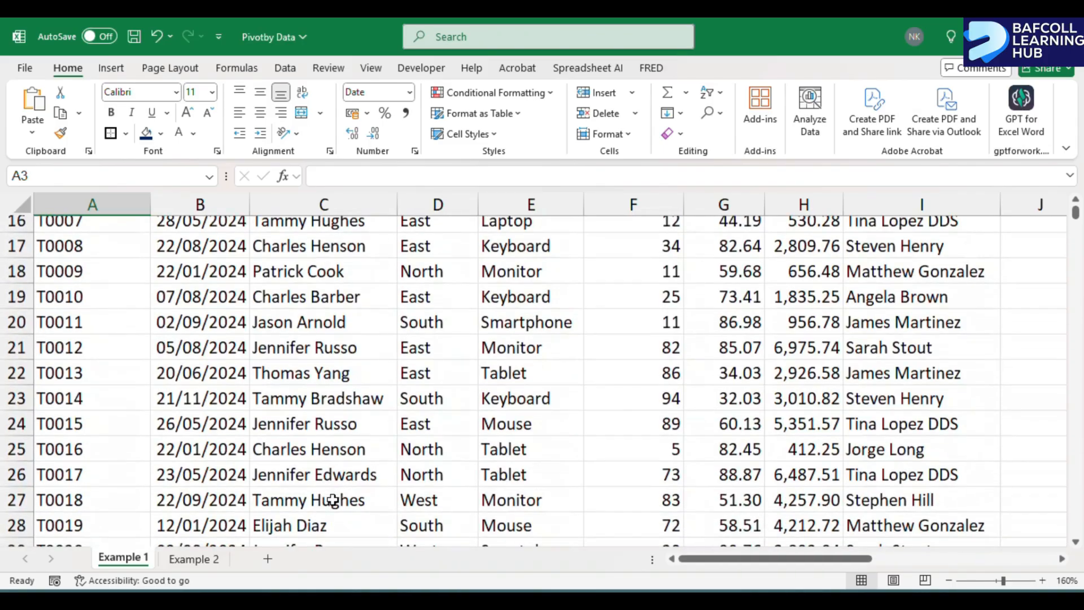
{"action": "scroll", "coordinate": [333, 500], "scroll_direction": "up", "scroll_amount": 5}
{"action": "scroll", "coordinate": [318, 498], "scroll_direction": "down", "scroll_amount": 1}
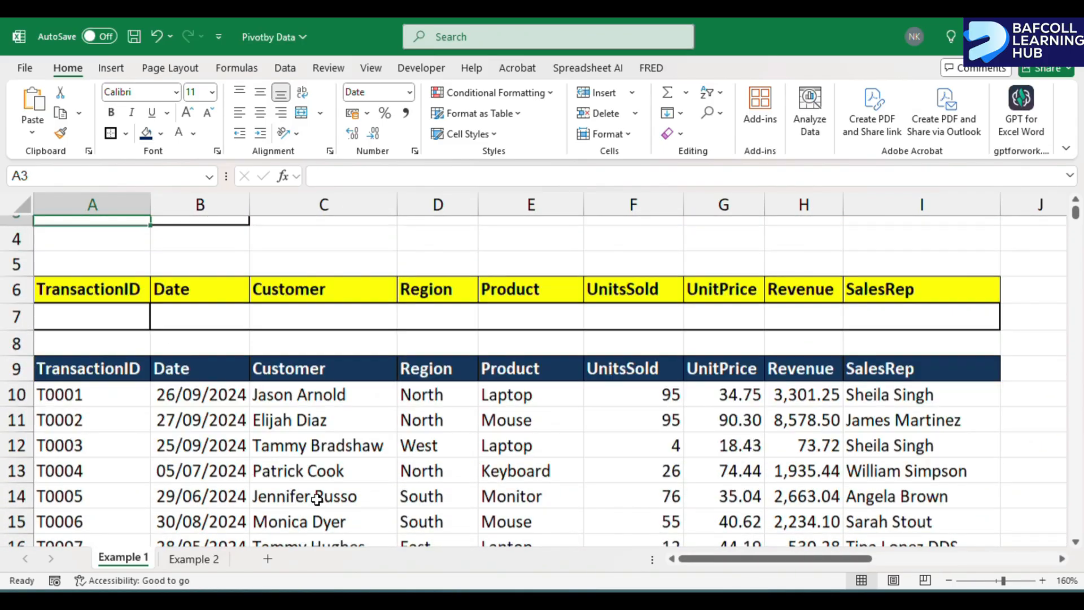
{"action": "scroll", "coordinate": [317, 499], "scroll_direction": "down", "scroll_amount": 2}
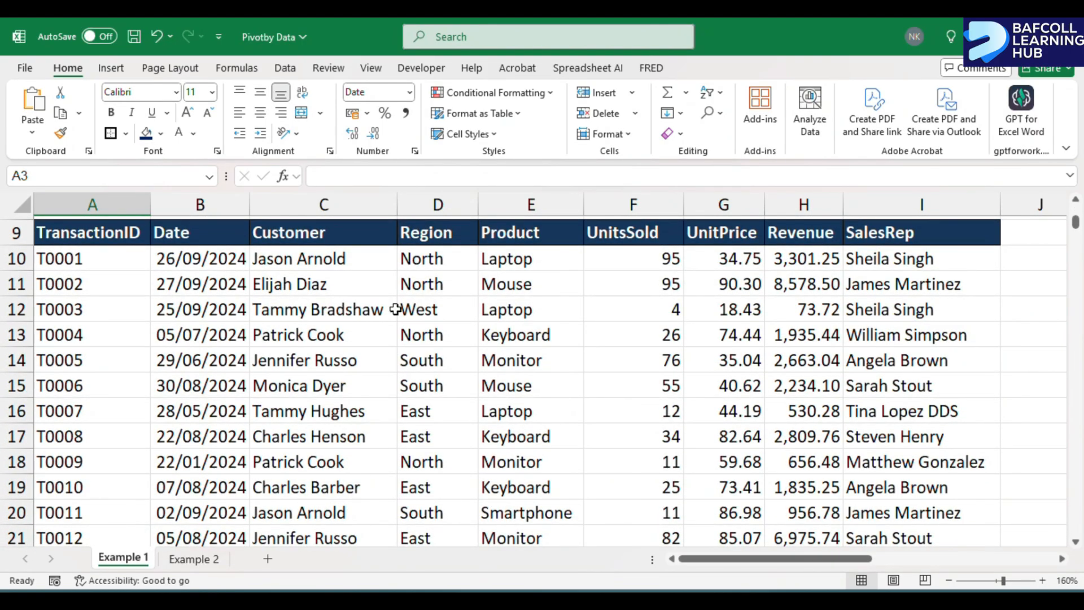
{"action": "scroll", "coordinate": [401, 465], "scroll_direction": "down", "scroll_amount": 5}
{"action": "scroll", "coordinate": [416, 462], "scroll_direction": "right", "scroll_amount": 1}
{"action": "scroll", "coordinate": [416, 468], "scroll_direction": "up", "scroll_amount": 2}
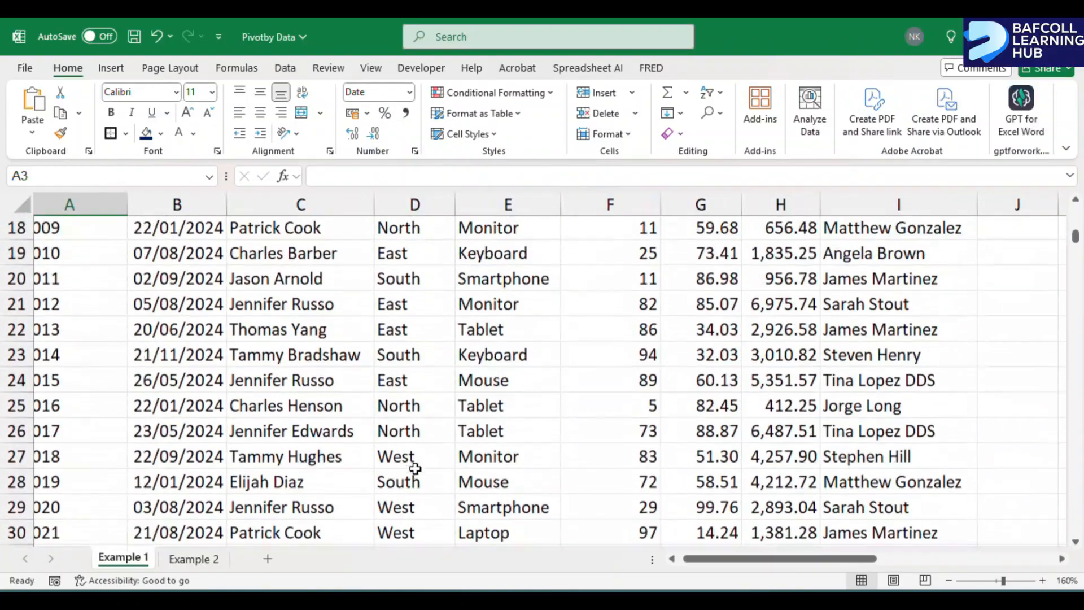
{"action": "scroll", "coordinate": [415, 468], "scroll_direction": "up", "scroll_amount": 5}
{"action": "scroll", "coordinate": [415, 468], "scroll_direction": "left", "scroll_amount": 1}
{"action": "scroll", "coordinate": [415, 468], "scroll_direction": "down", "scroll_amount": 1}
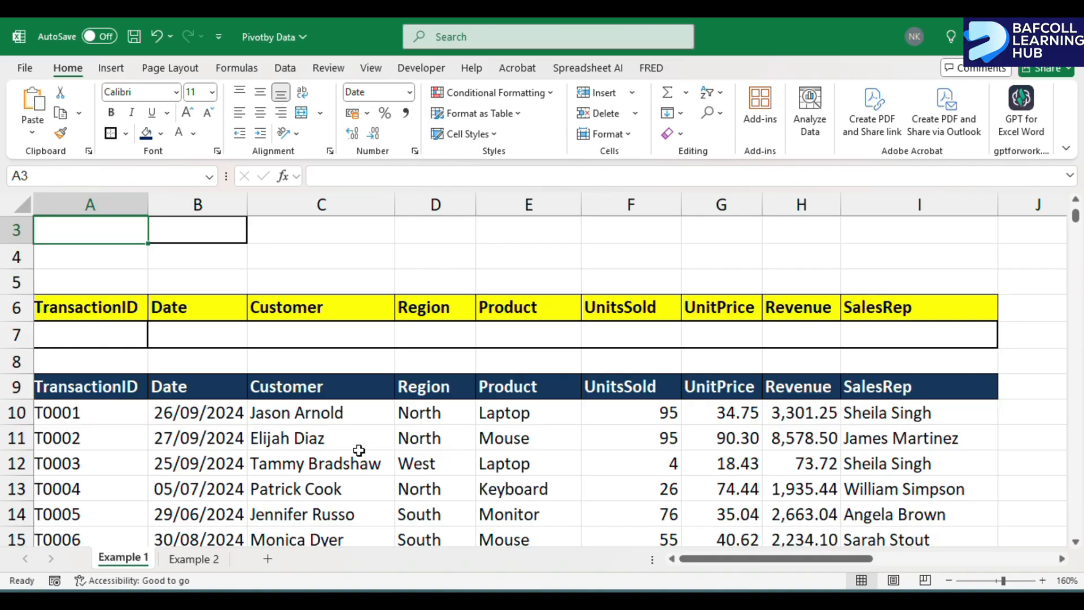
{"action": "scroll", "coordinate": [359, 450], "scroll_direction": "down", "scroll_amount": 7}
{"action": "scroll", "coordinate": [359, 450], "scroll_direction": "down", "scroll_amount": 2}
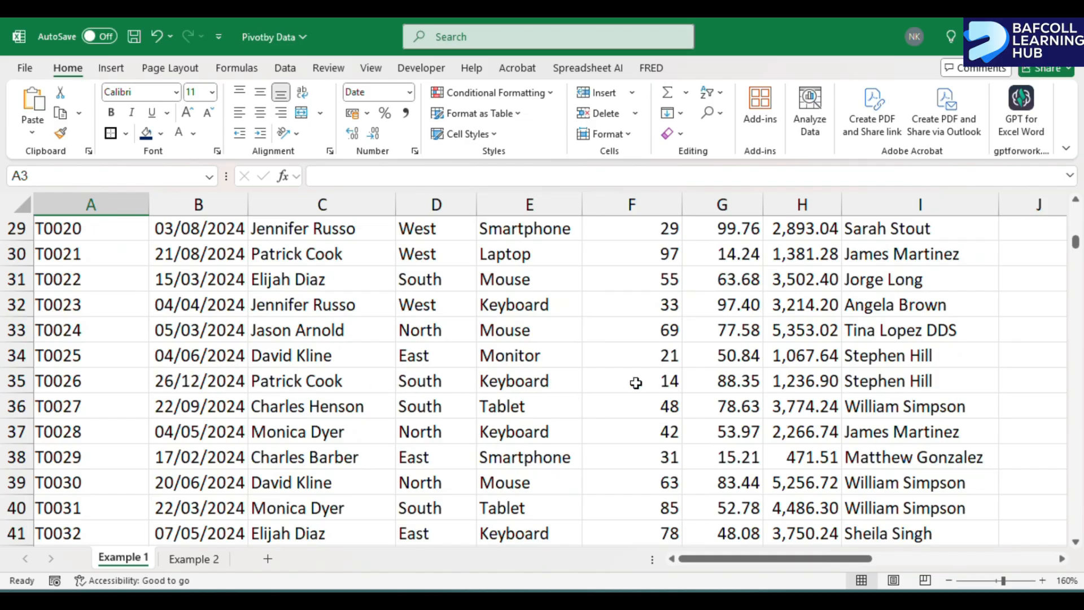
{"action": "left_click", "coordinate": [792, 380]}
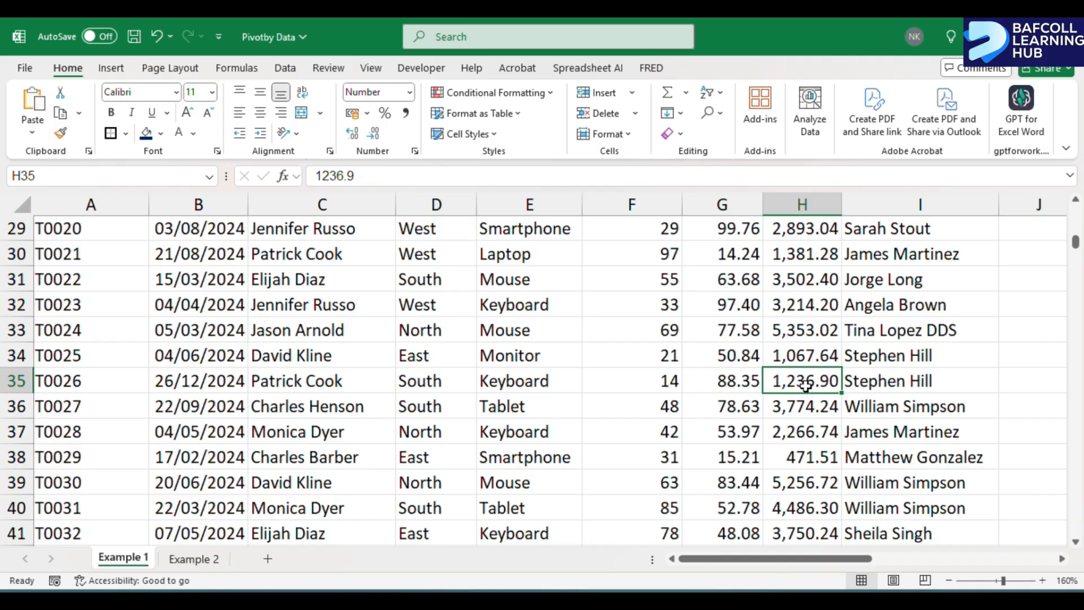
{"action": "key", "text": "ctrl+Up"}
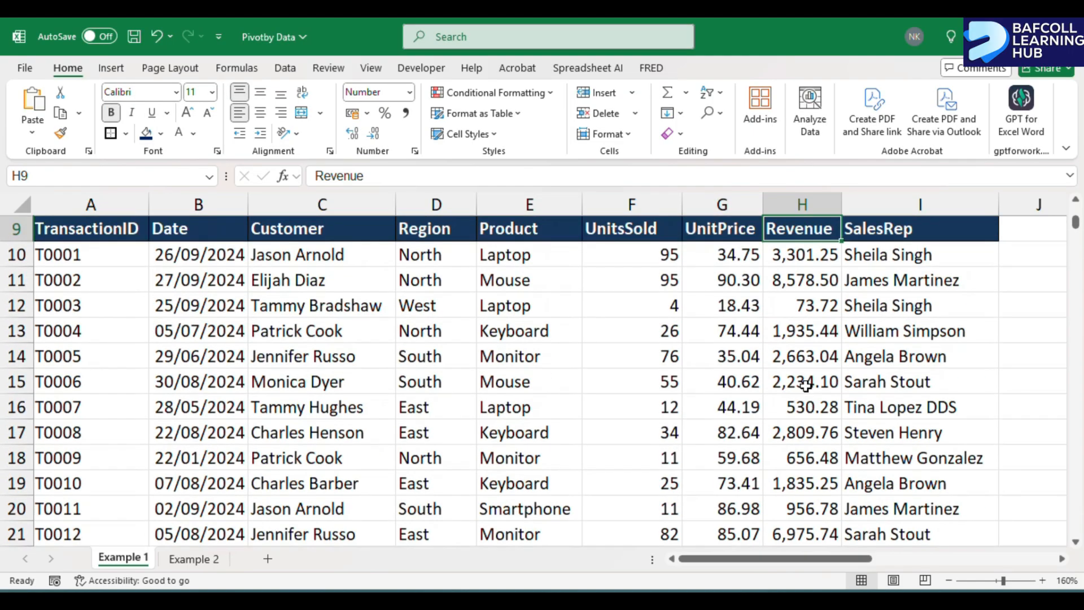
{"action": "scroll", "coordinate": [612, 379], "scroll_direction": "up", "scroll_amount": 3}
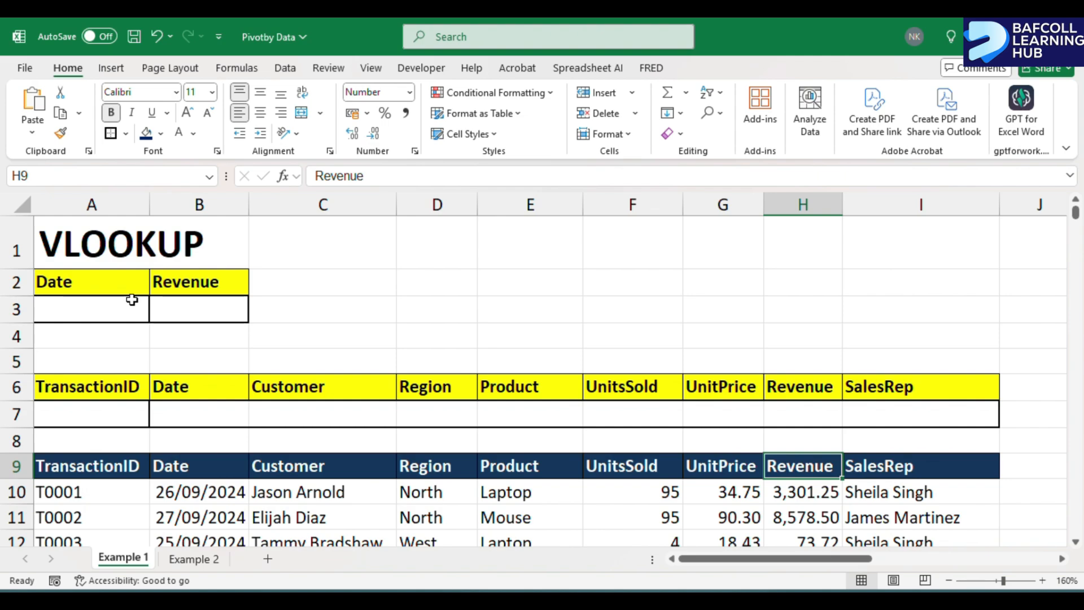
Enter the lookup date 27/09/2024 in cell A3 under the Date heading.
{"action": "left_click", "coordinate": [109, 304]}
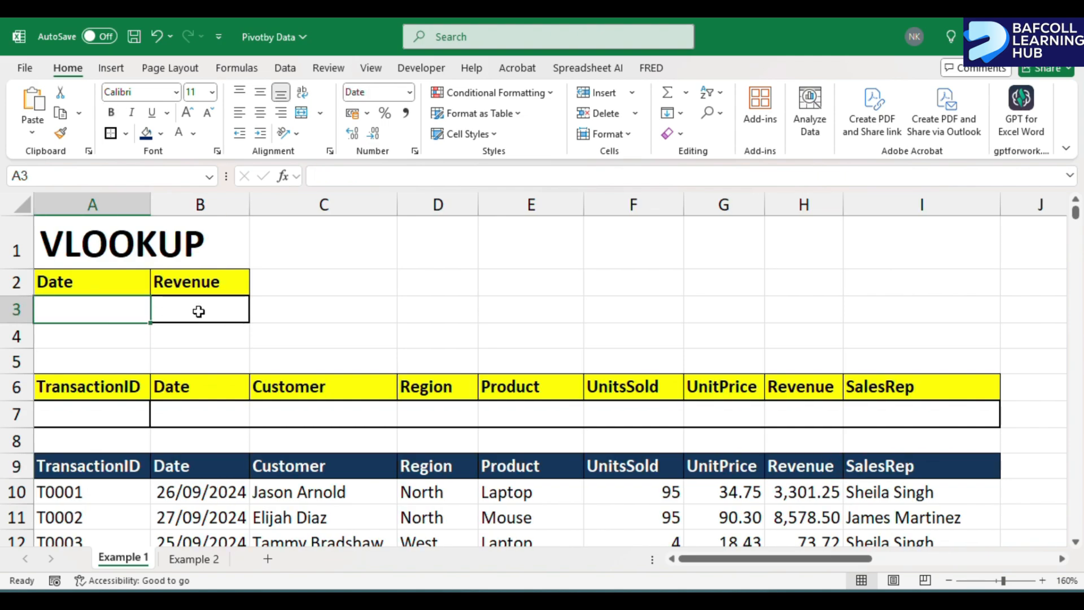
{"action": "left_click", "coordinate": [177, 309]}
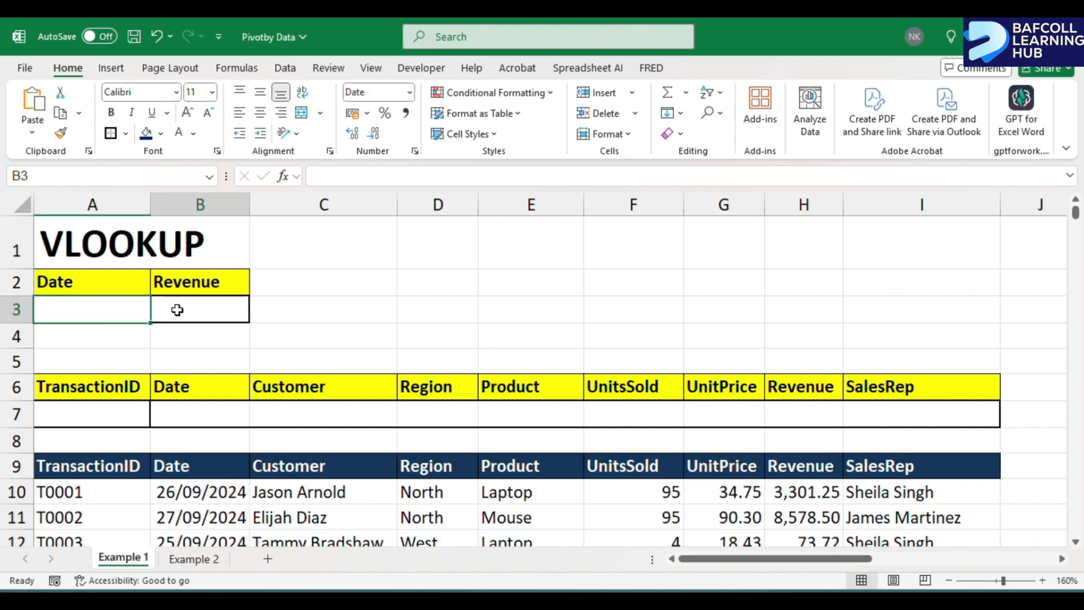
{"action": "left_click", "coordinate": [101, 307]}
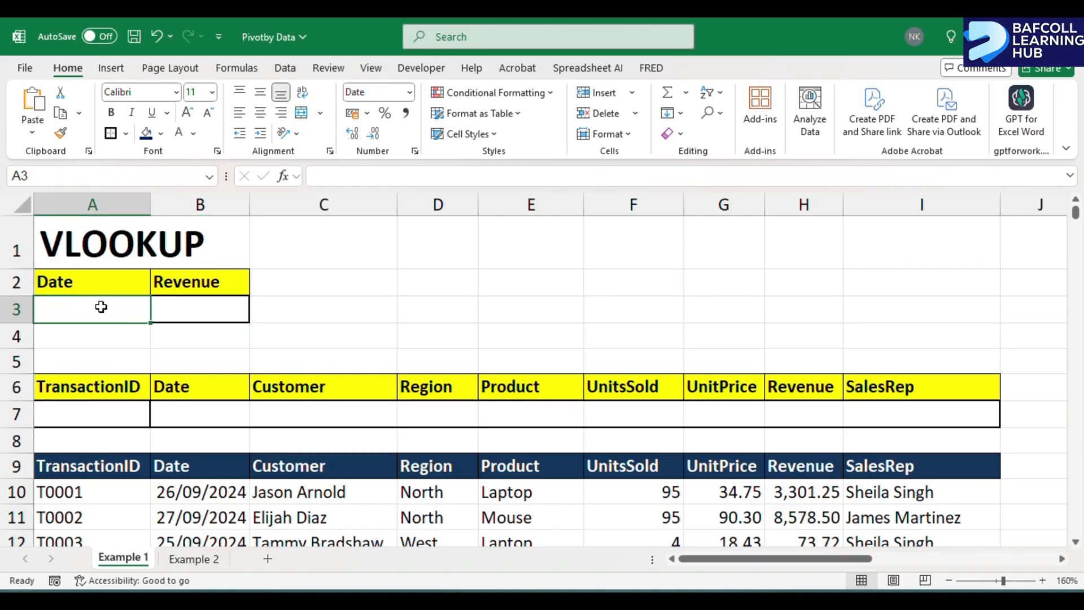
{"action": "type", "text": "27"}
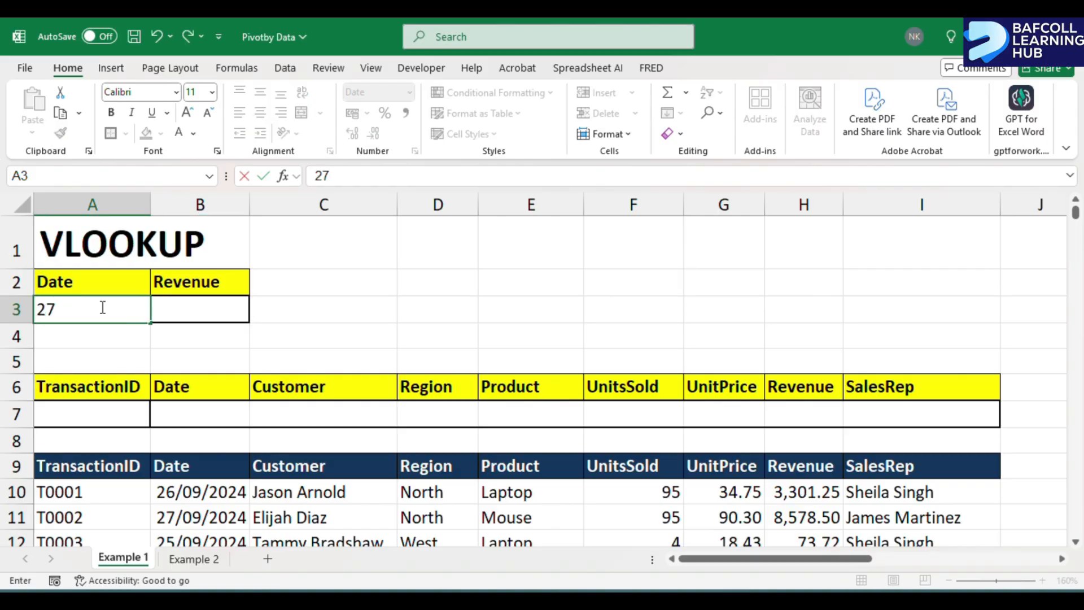
{"action": "type", "text": "/09/2024"}
{"action": "key", "text": "Tab"}
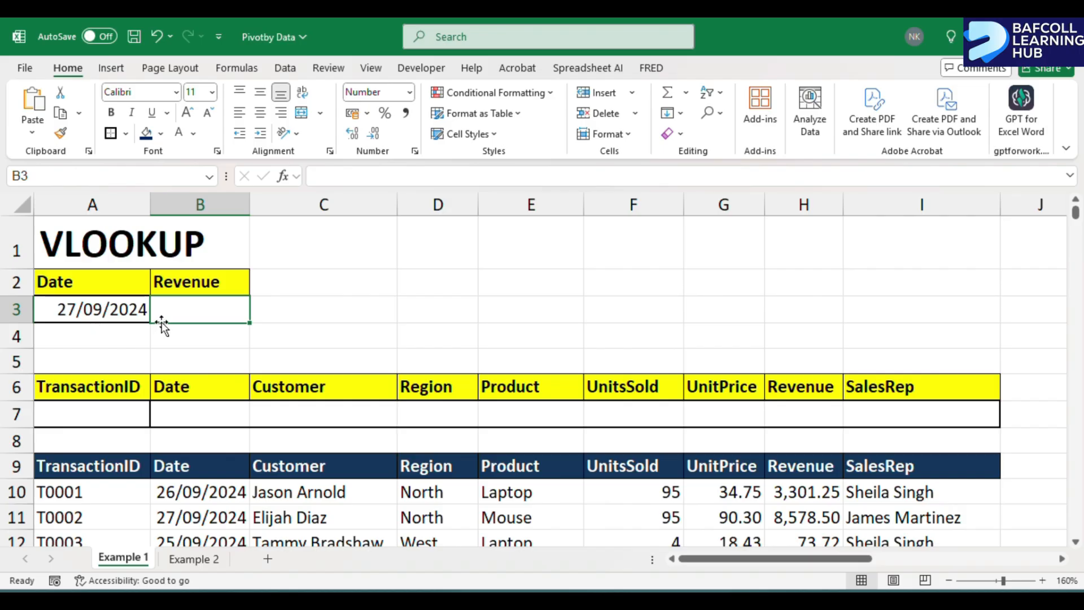
Start a VLOOKUP formula in cell B3 with the absolute reference $A$3 as the lookup value.
{"action": "type", "text": "="}
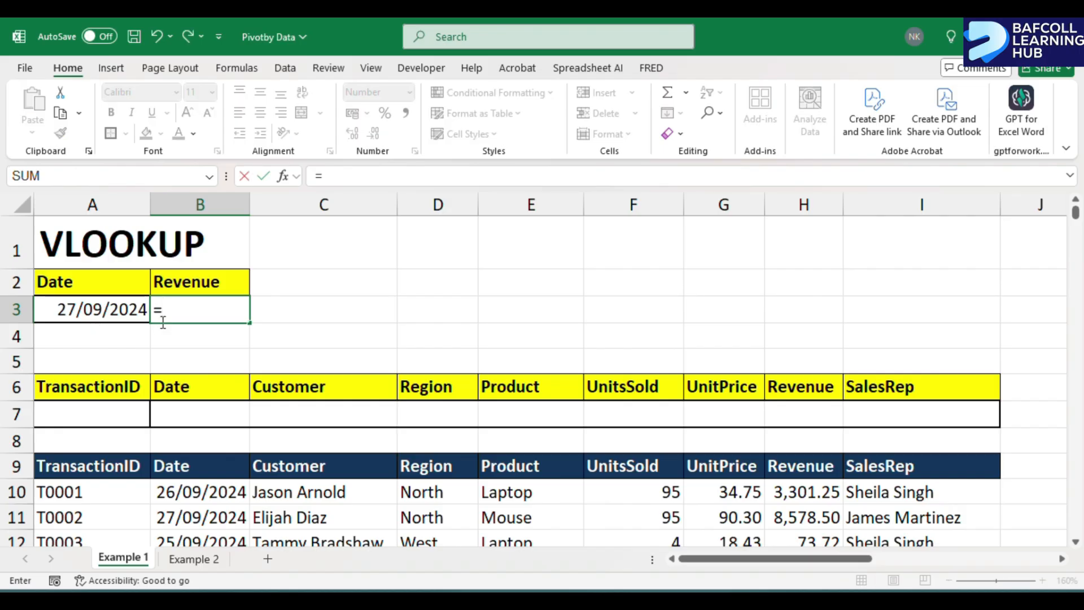
{"action": "type", "text": "VLOOK"}
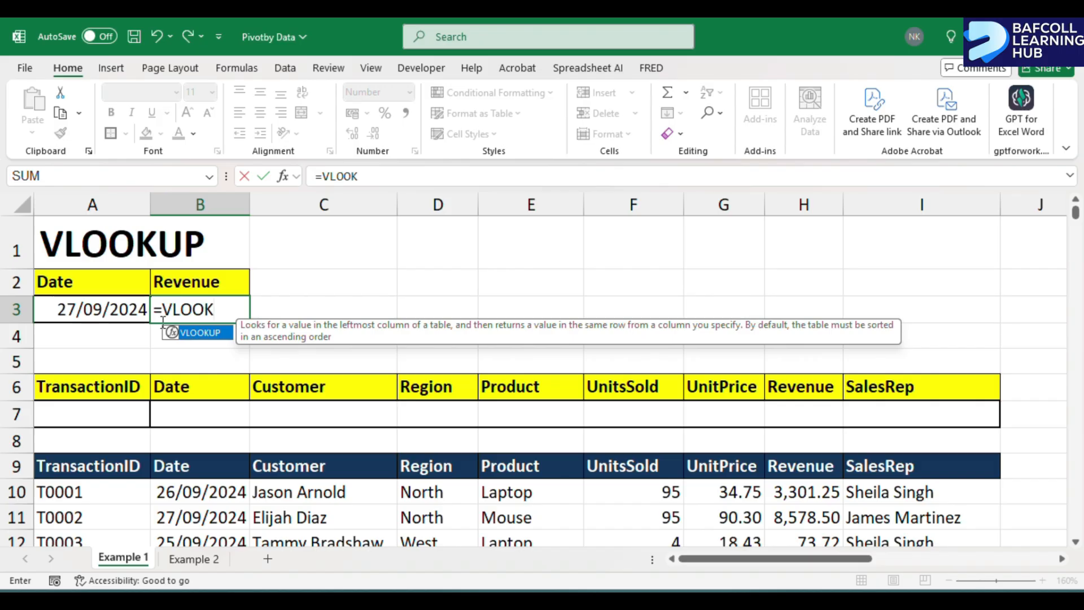
{"action": "type", "text": "UP("}
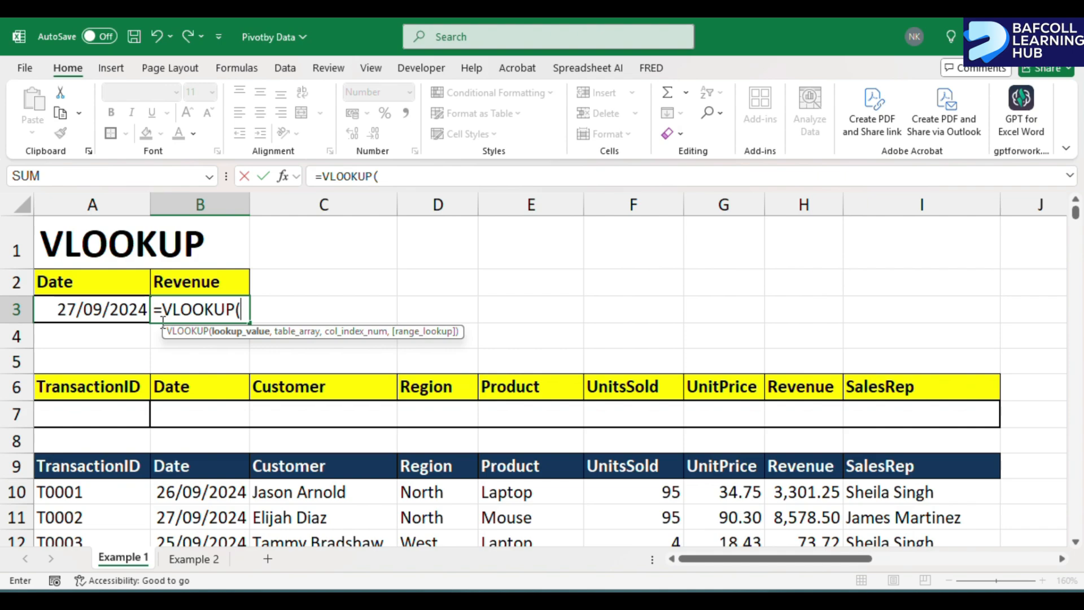
{"action": "left_click", "coordinate": [83, 303]}
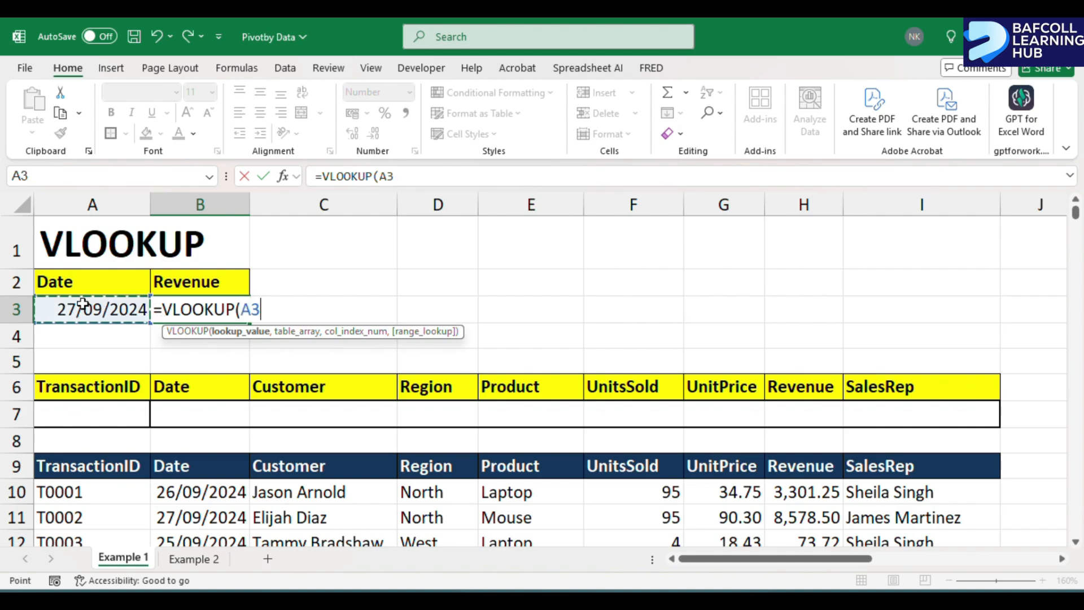
{"action": "key", "text": "F4"}
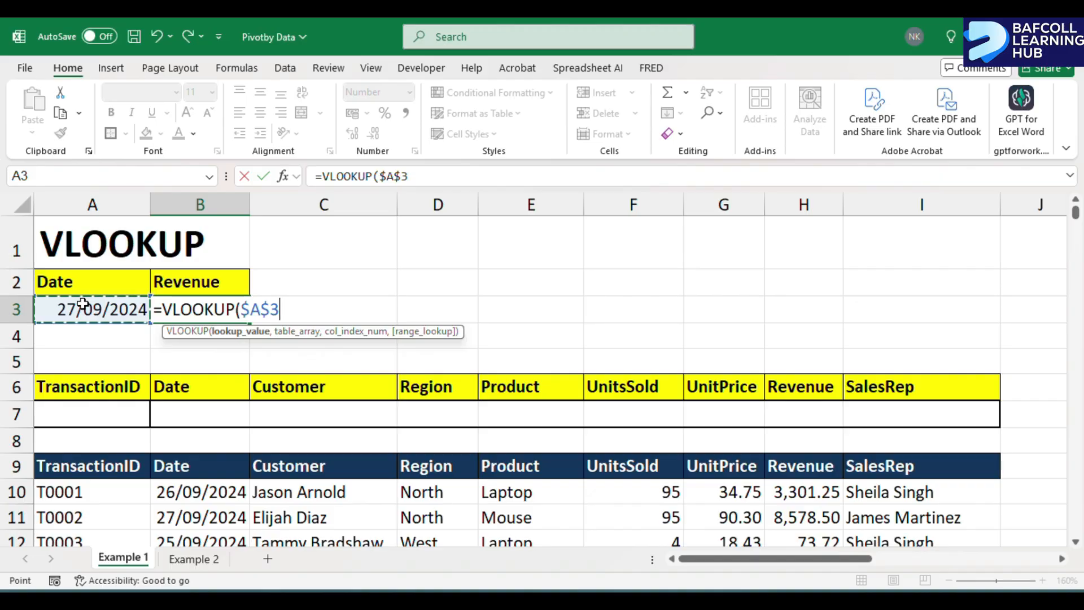
{"action": "type", "text": ","}
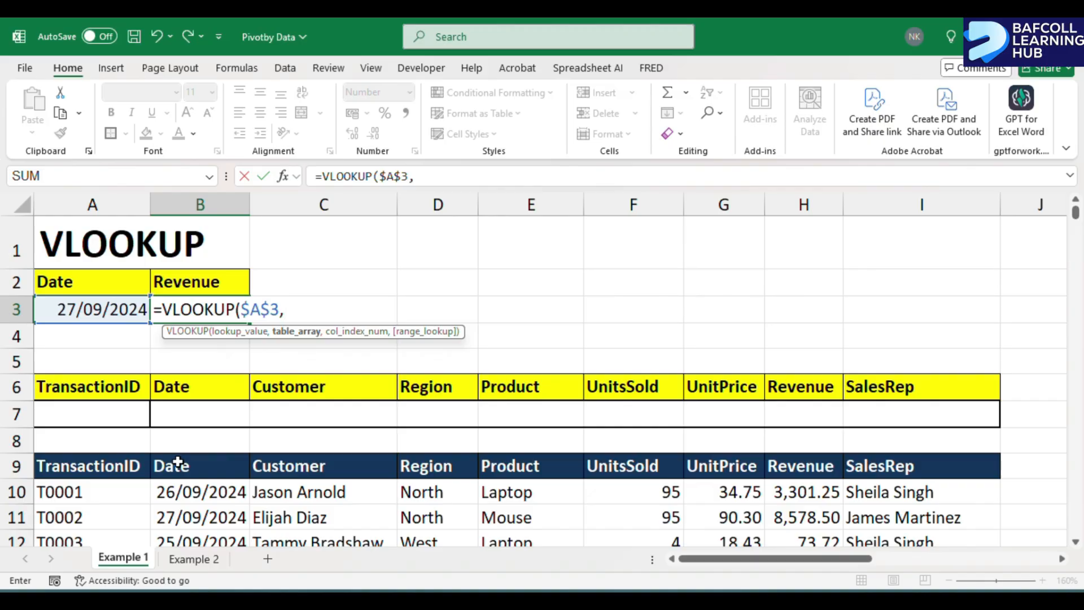
Set the formula's table array to the absolute range $B$9:$I$309, from the Date column through SalesRep.
{"action": "left_click", "coordinate": [178, 462]}
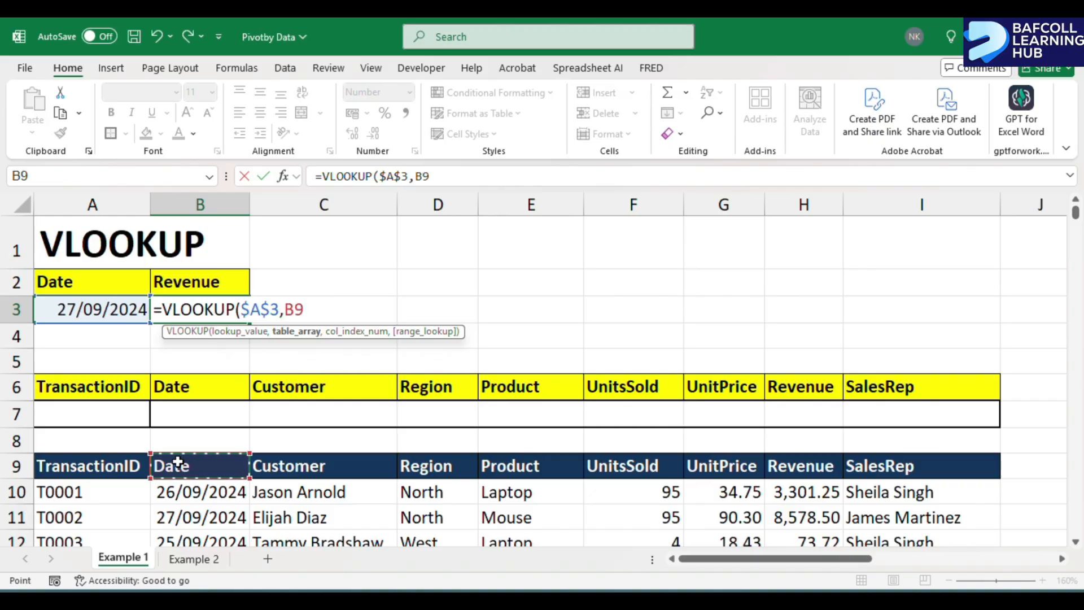
{"action": "key", "text": "ctrl+shift+Right"}
{"action": "key", "text": "ctrl+shift+Down"}
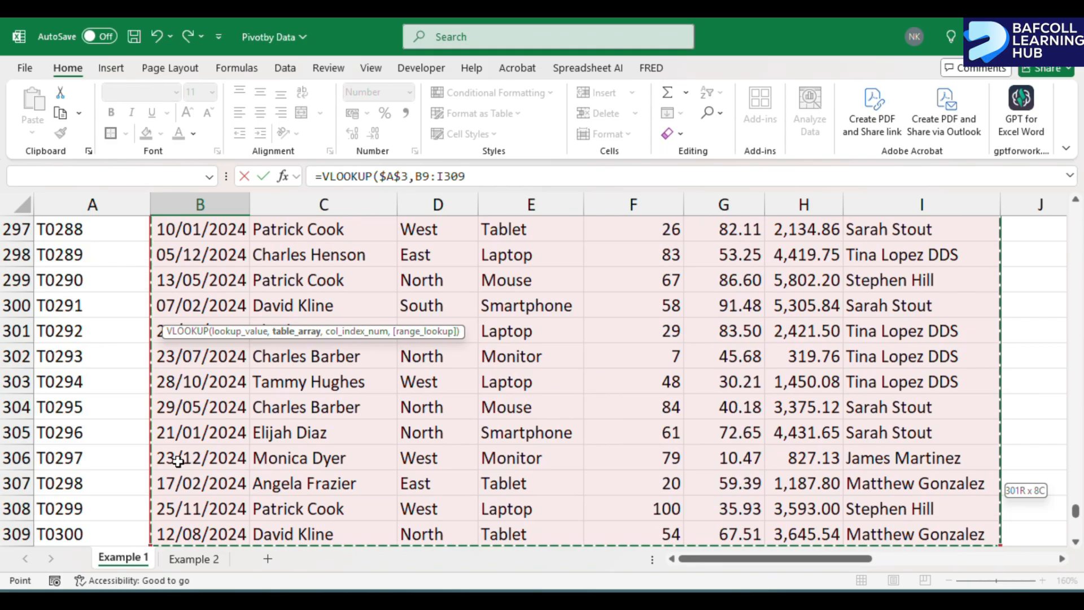
{"action": "key", "text": "F4"}
{"action": "type", "text": ","}
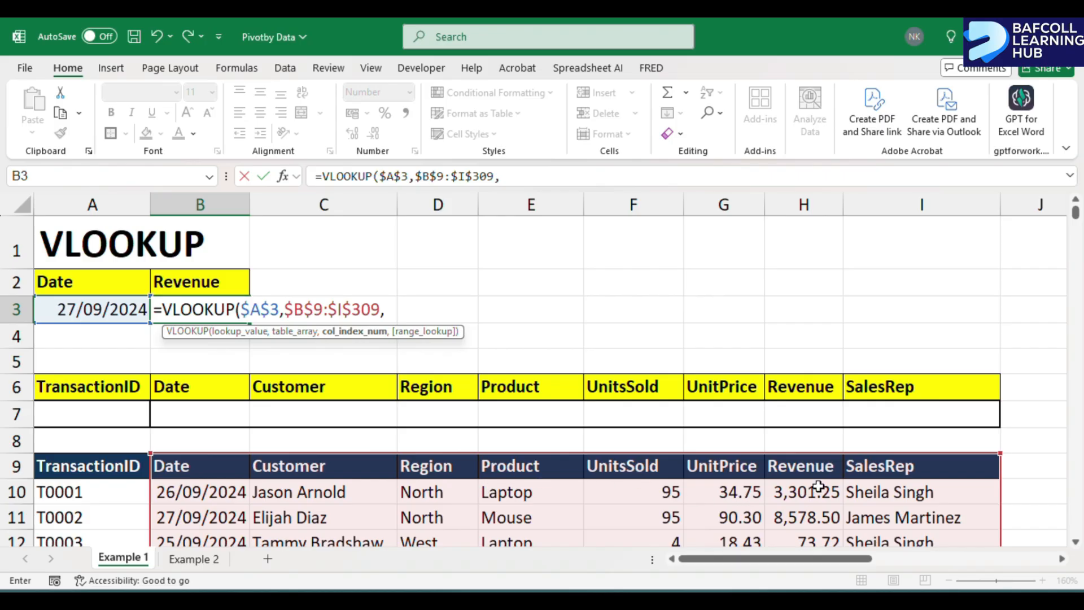
Complete the VLOOKUP in B3 with column index 7 and range lookup 0 for an exact match.
{"action": "type", "text": "7,"}
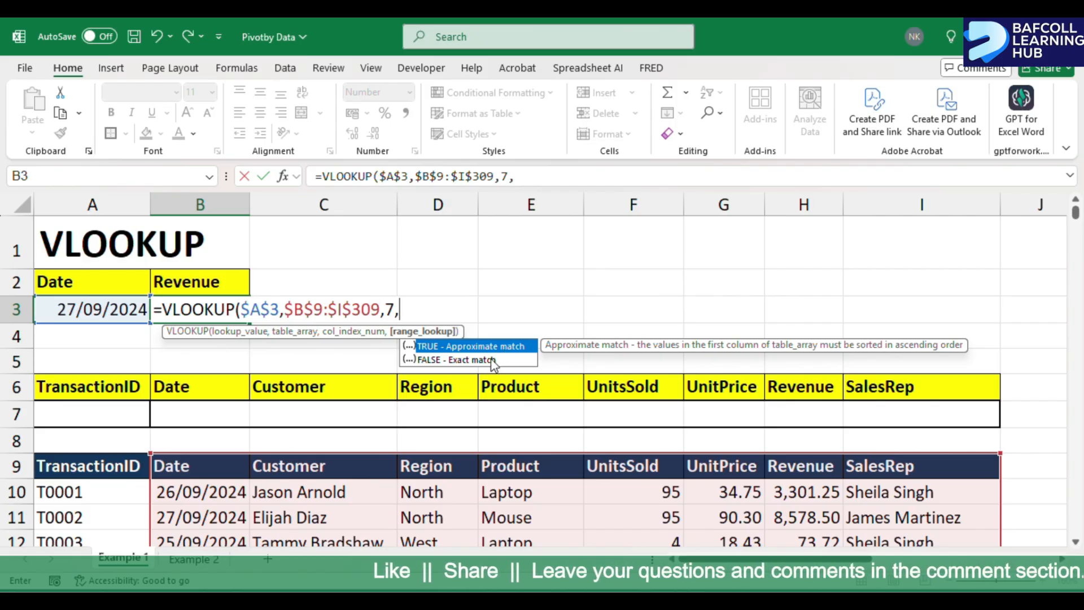
{"action": "type", "text": "0"}
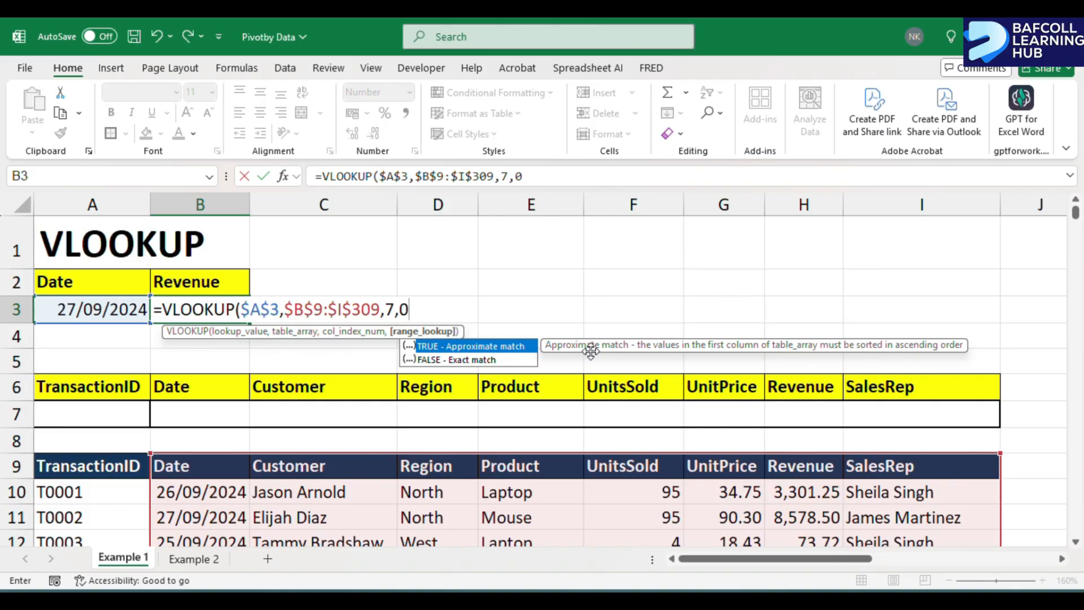
{"action": "left_click", "coordinate": [467, 361]}
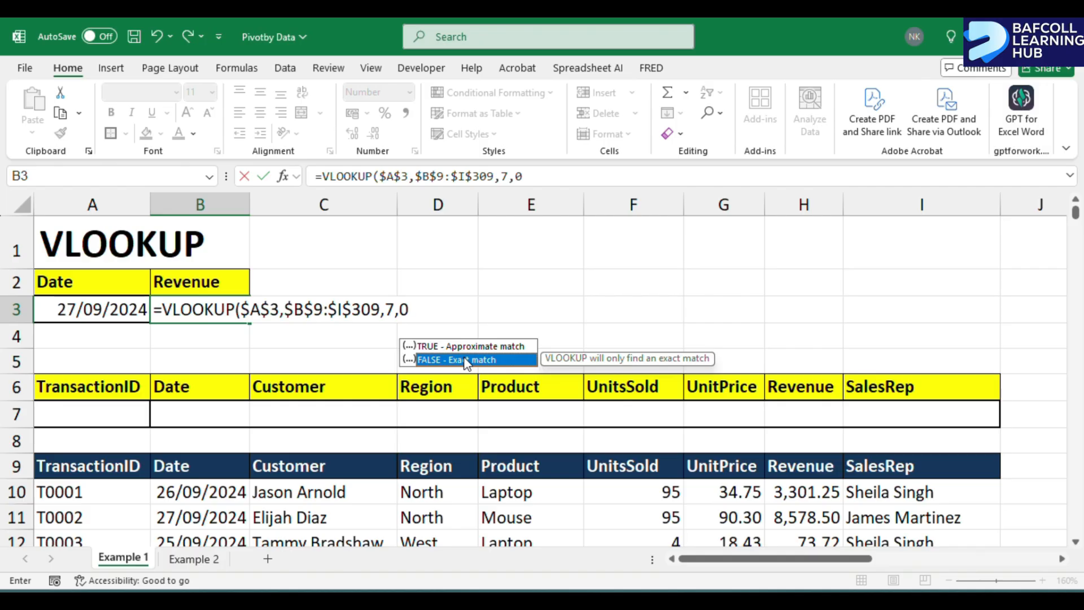
{"action": "type", "text": ")"}
{"action": "key", "text": "Return"}
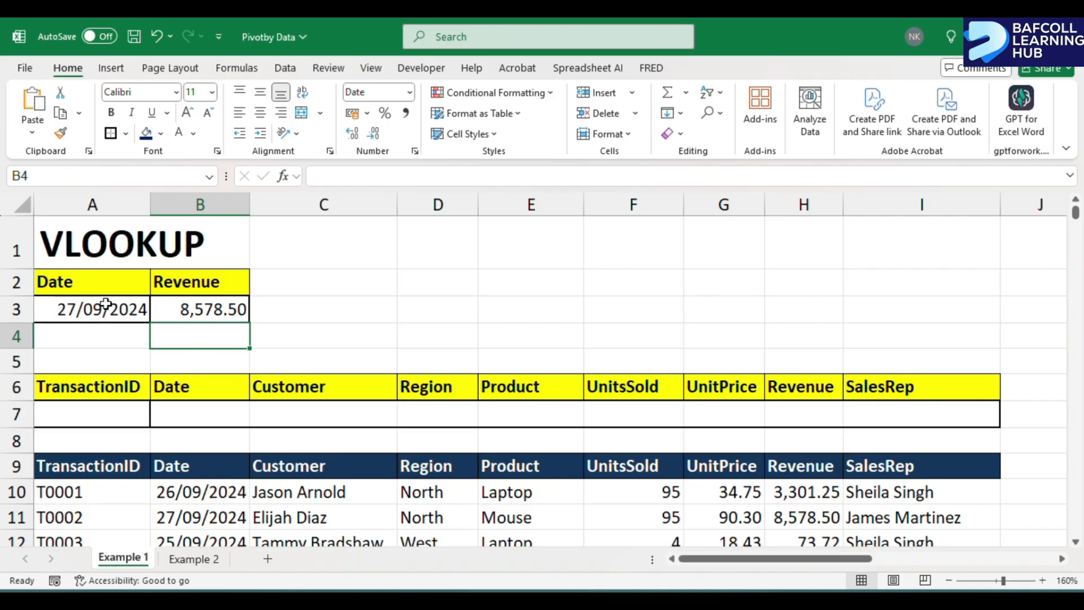
Highlight the T0002 record, A11:I11, with a medium blue theme fill and select its Revenue cell to check the lookup.
{"action": "left_click", "coordinate": [201, 517]}
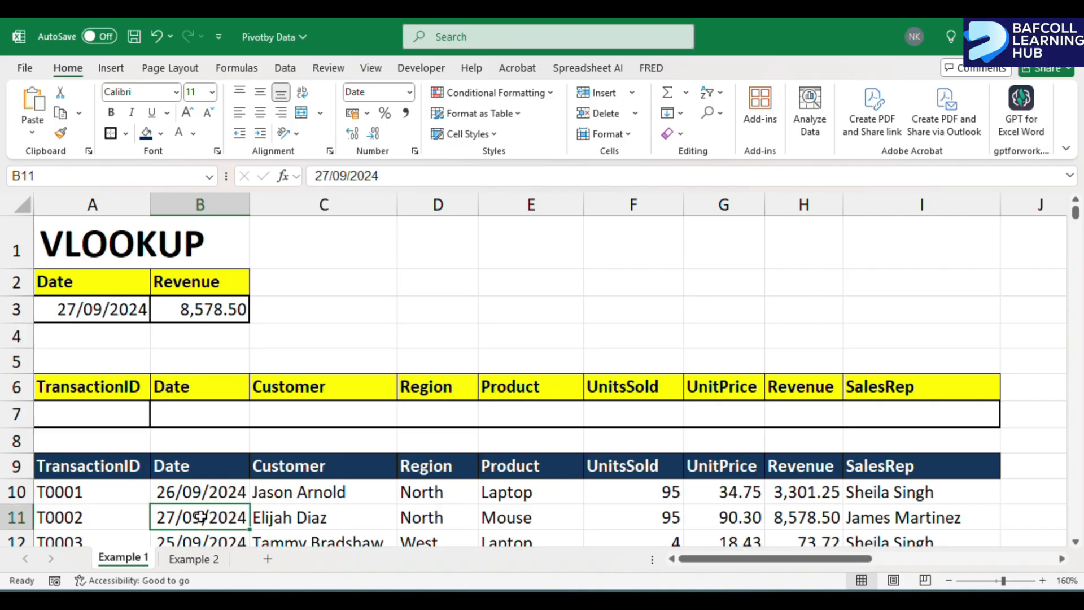
{"action": "left_click_drag", "start_coordinate": [53, 513], "coordinate": [823, 465]}
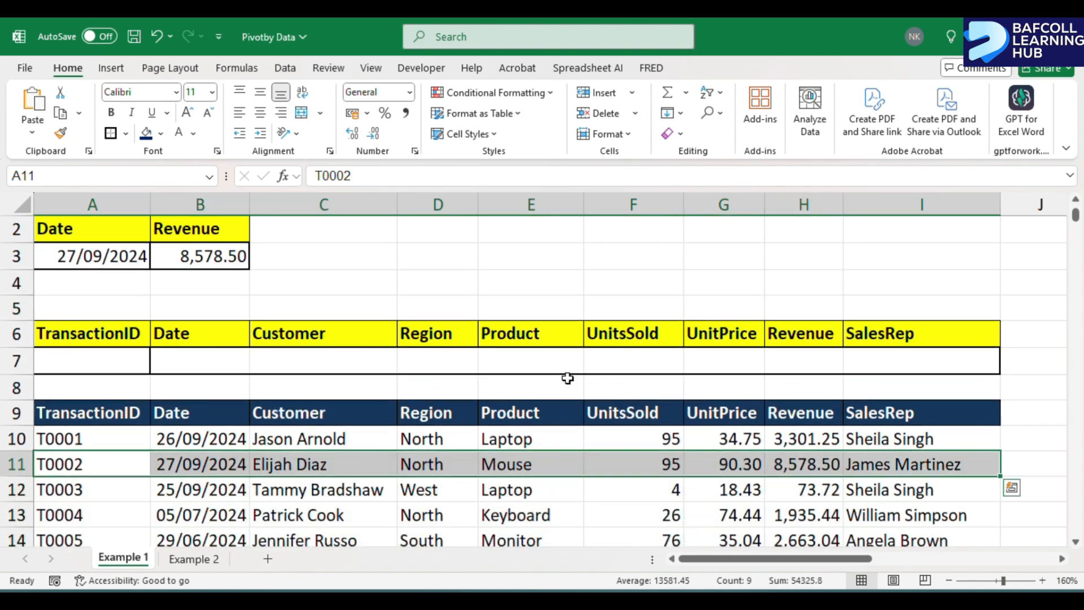
{"action": "left_click", "coordinate": [161, 134]}
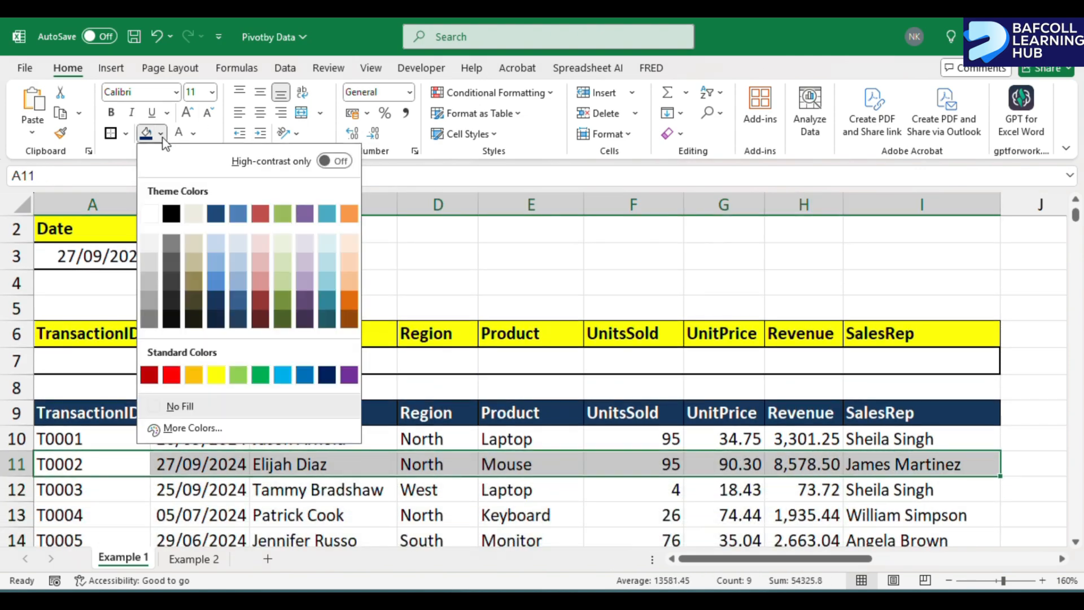
{"action": "left_click", "coordinate": [238, 213]}
{"action": "left_click", "coordinate": [235, 225]}
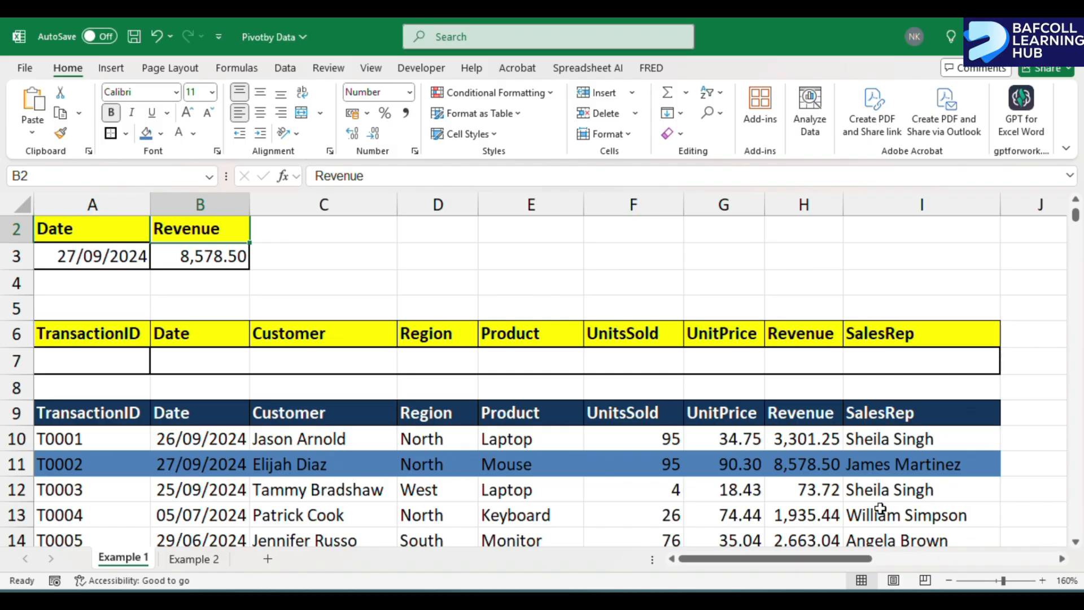
{"action": "left_click", "coordinate": [816, 461]}
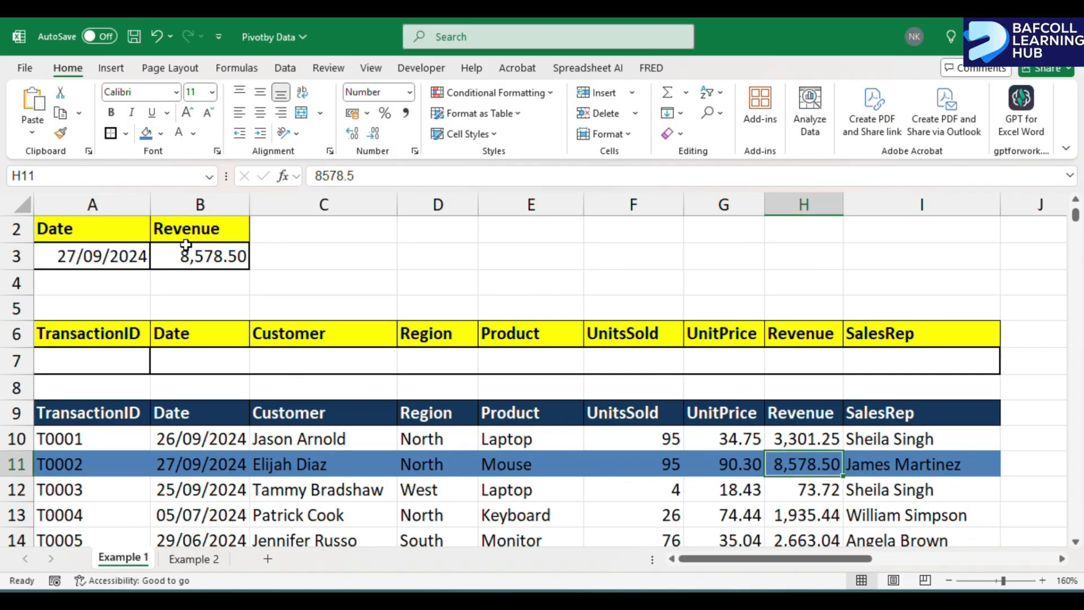
Test the lookup with the date from B35 by entering 26/12/2024 in cell A3.
{"action": "scroll", "coordinate": [204, 518], "scroll_direction": "down", "scroll_amount": 9}
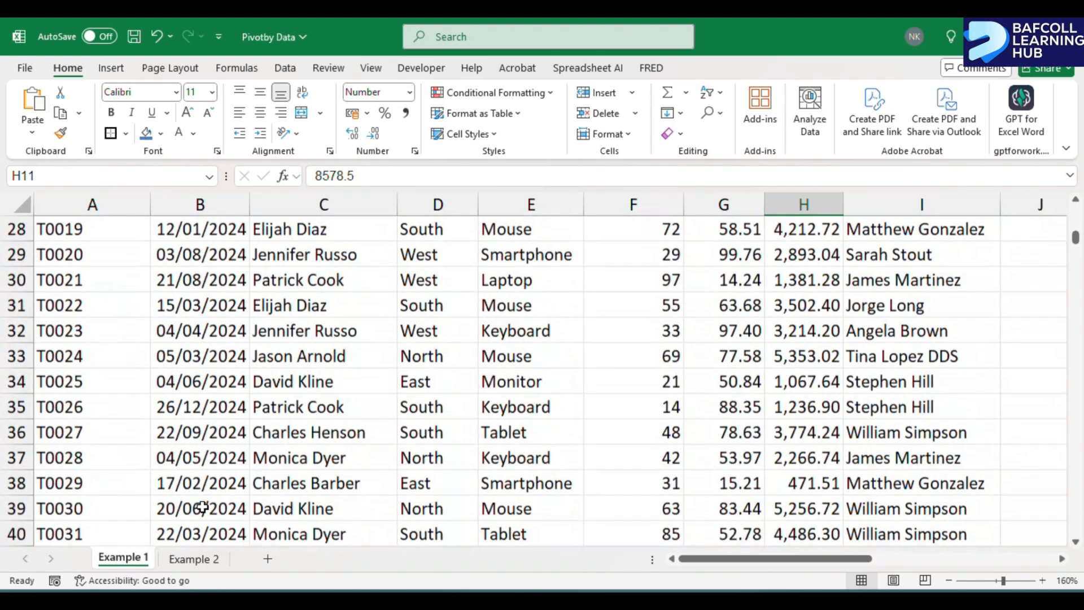
{"action": "left_click", "coordinate": [194, 406]}
{"action": "scroll", "coordinate": [194, 407], "scroll_direction": "up", "scroll_amount": 9}
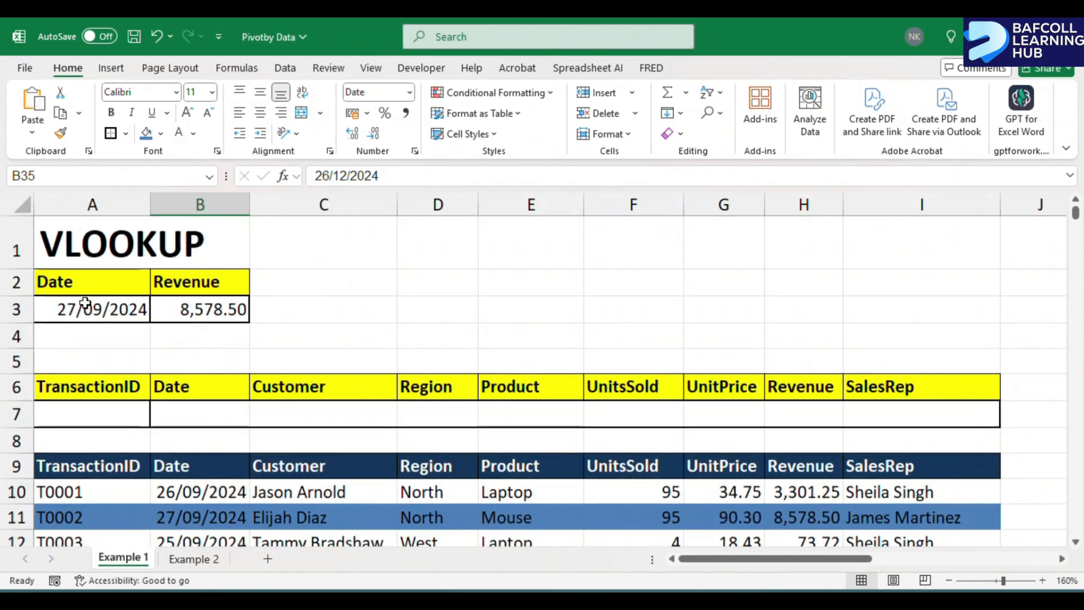
{"action": "left_click", "coordinate": [84, 304]}
{"action": "type", "text": "2"}
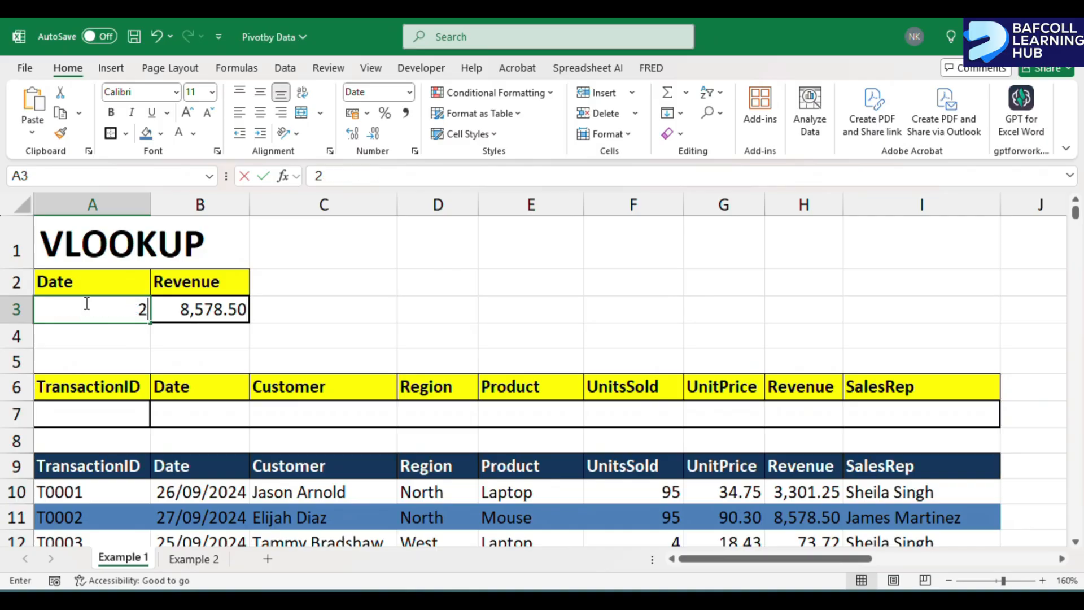
{"action": "type", "text": "6/12"}
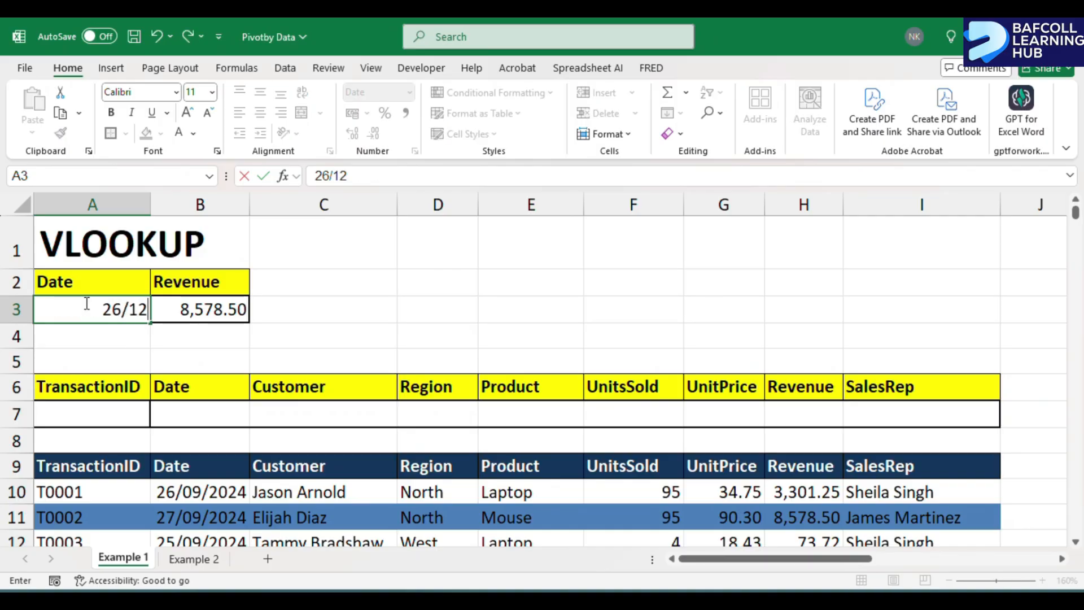
{"action": "type", "text": "/2024"}
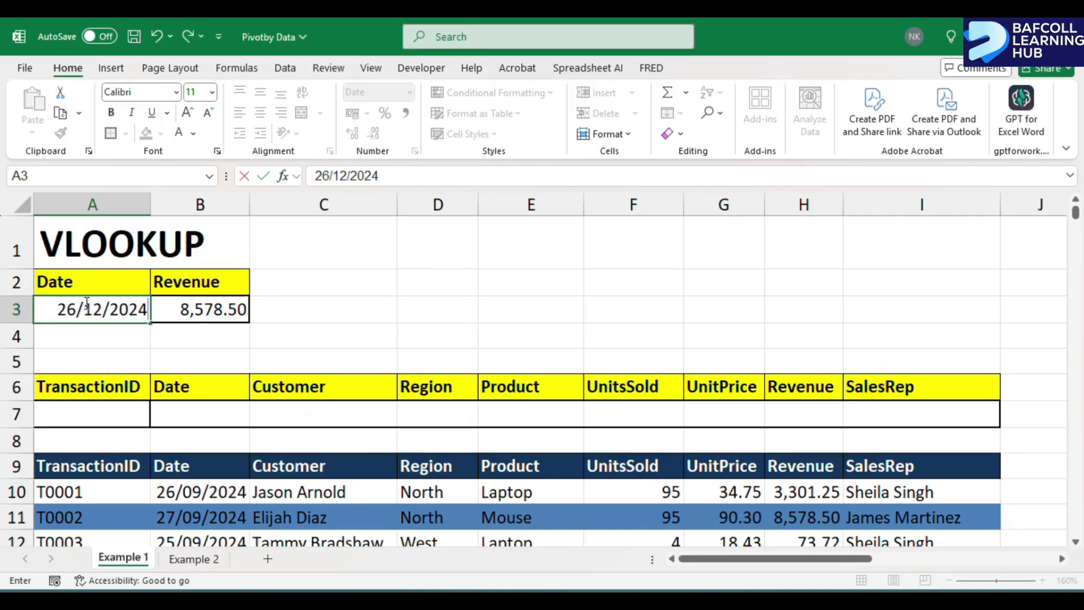
{"action": "key", "text": "Return"}
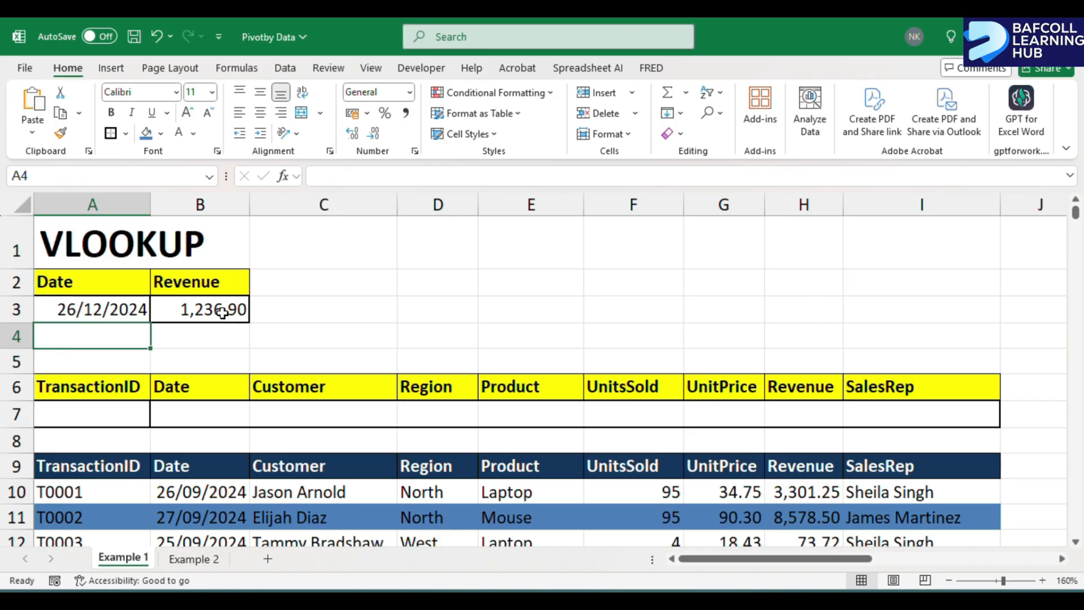
Test a date missing from the table by changing A3 to 26/12/2025, and check the VLOOKUP in B3.
{"action": "left_click", "coordinate": [123, 309]}
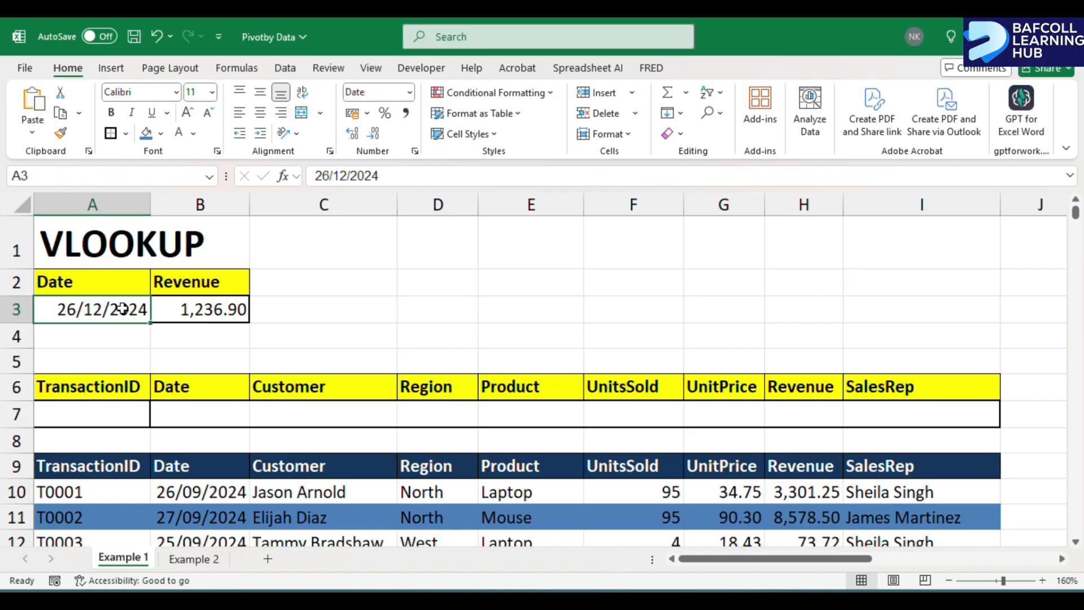
{"action": "left_click", "coordinate": [385, 170]}
{"action": "key", "text": "BackSpace"}
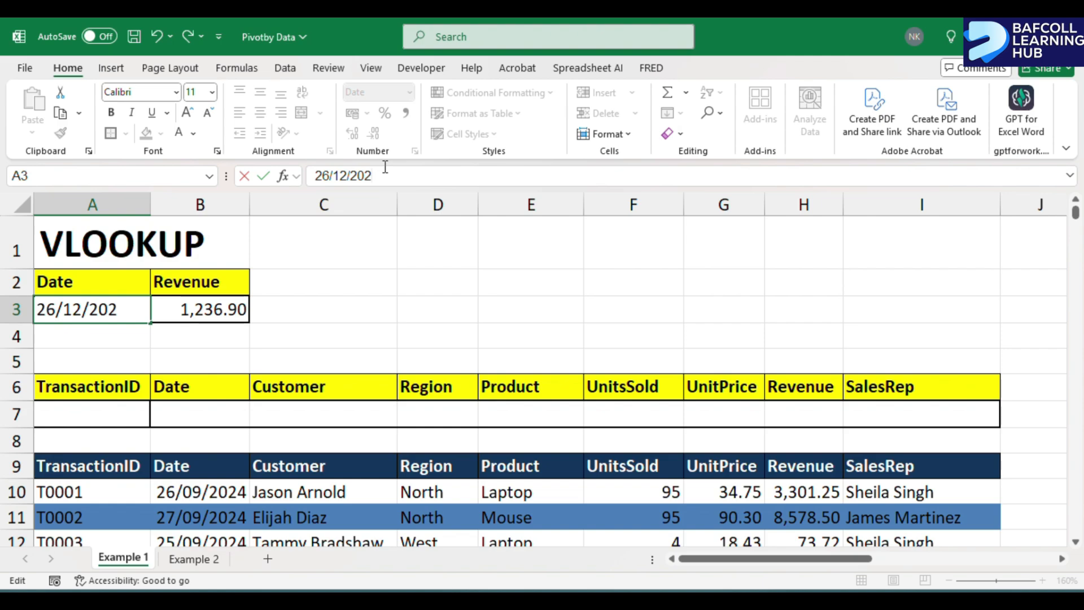
{"action": "type", "text": "5"}
{"action": "key", "text": "Return"}
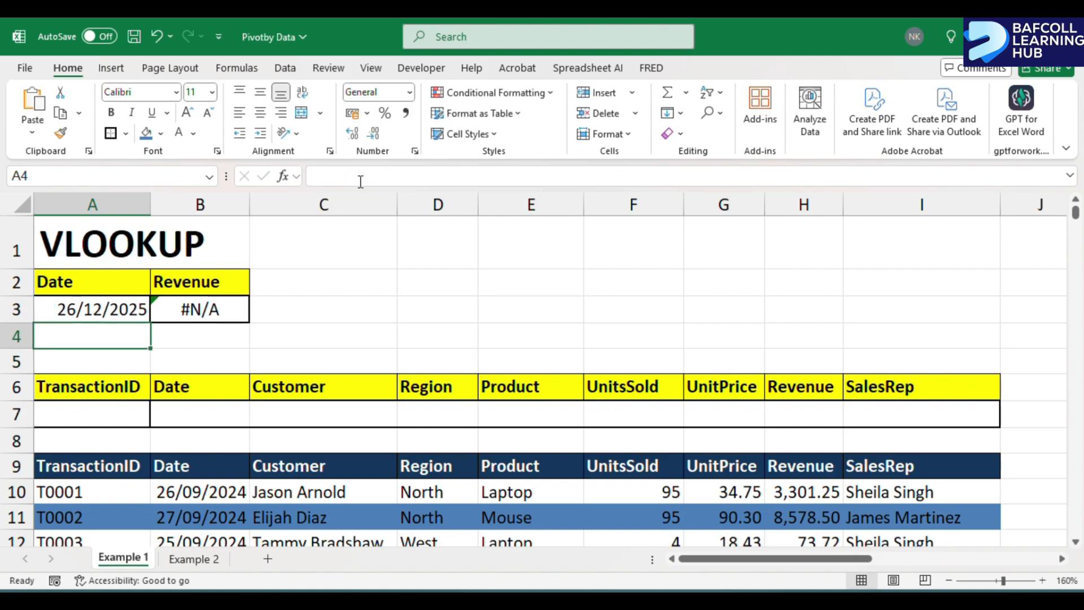
{"action": "left_click", "coordinate": [192, 321]}
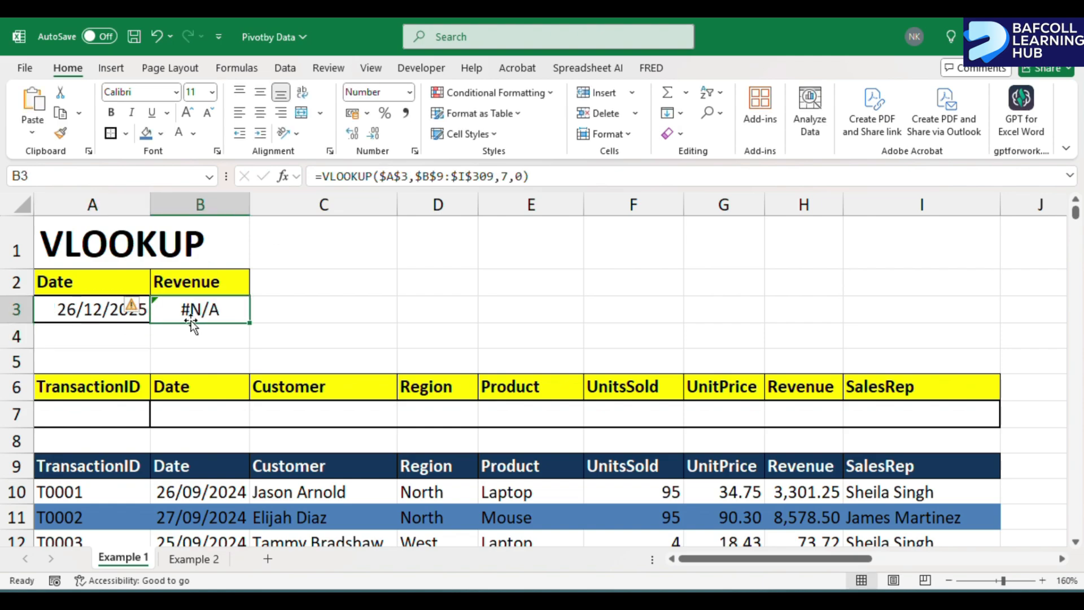
Set the lookup date in A3 to 27/09/2024 and check the Revenue formula in B3.
{"action": "left_click", "coordinate": [65, 312]}
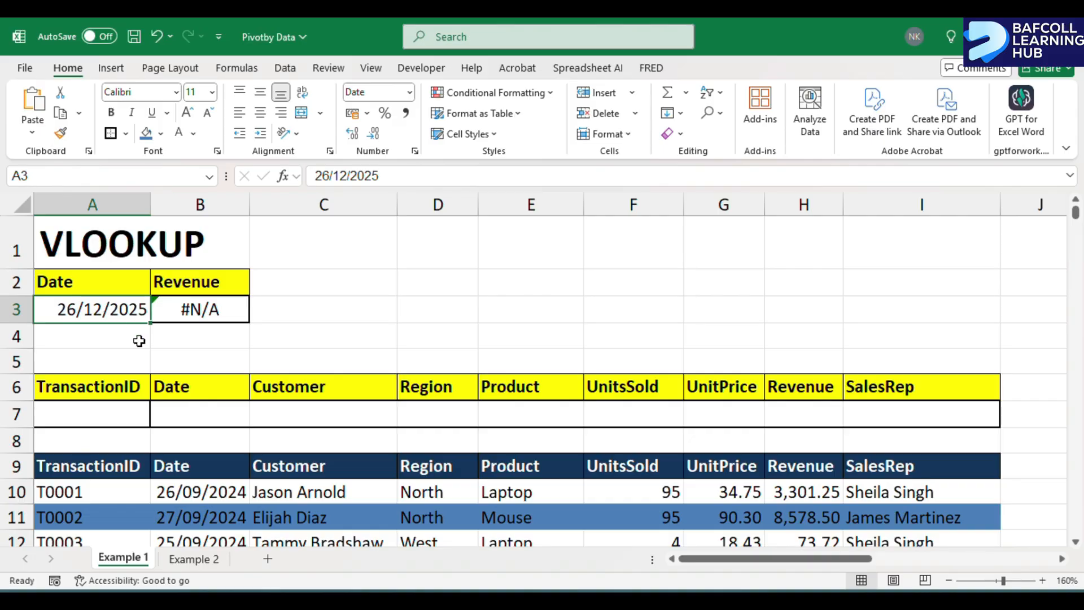
{"action": "scroll", "coordinate": [232, 353], "scroll_direction": "down", "scroll_amount": 1}
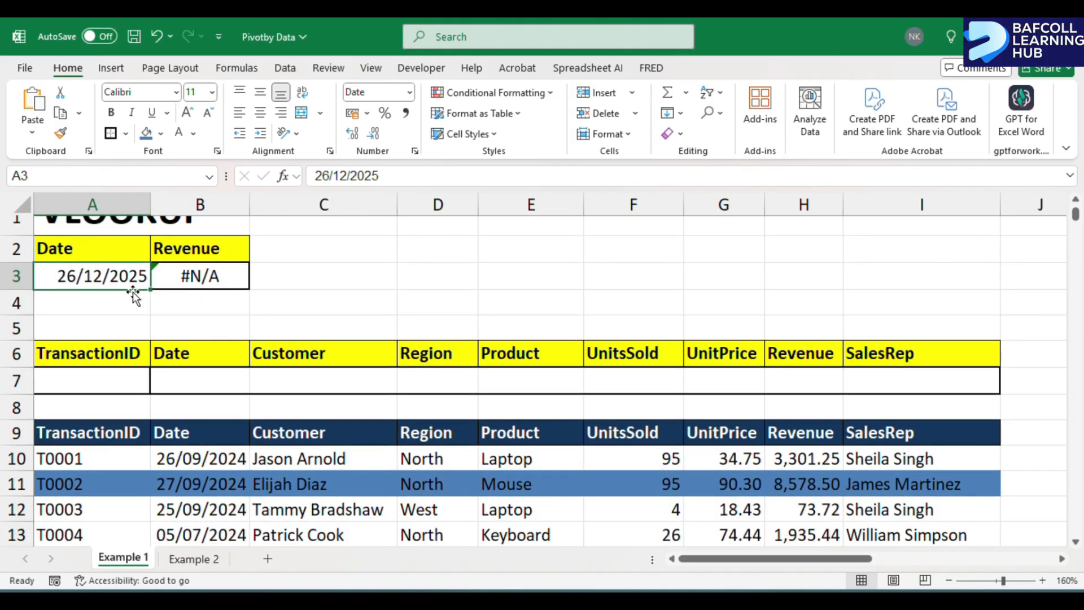
{"action": "type", "text": "27/"}
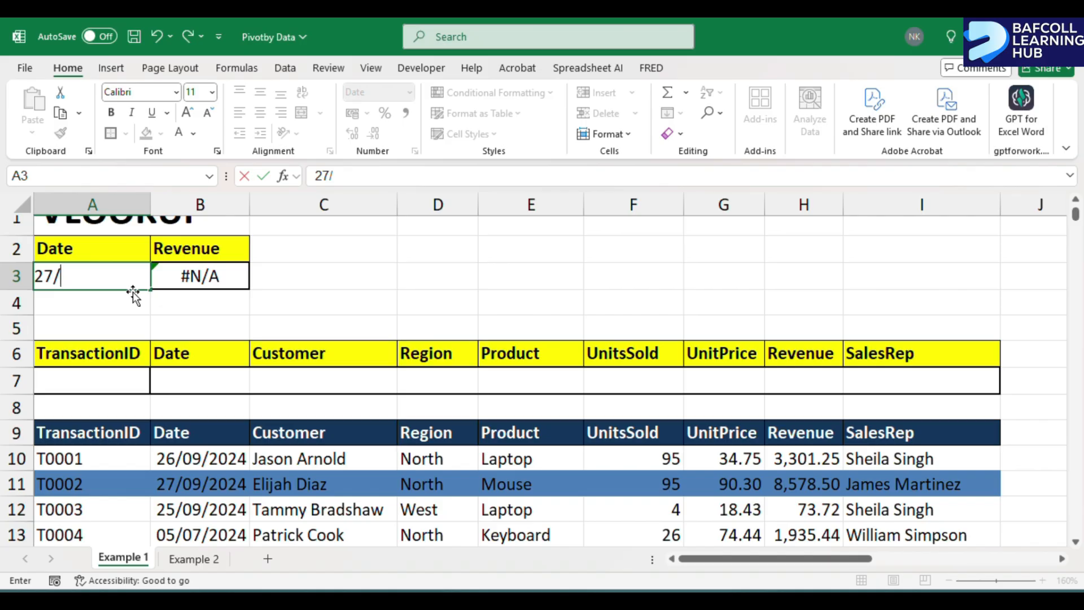
{"action": "type", "text": "09/2024"}
{"action": "key", "text": "Return"}
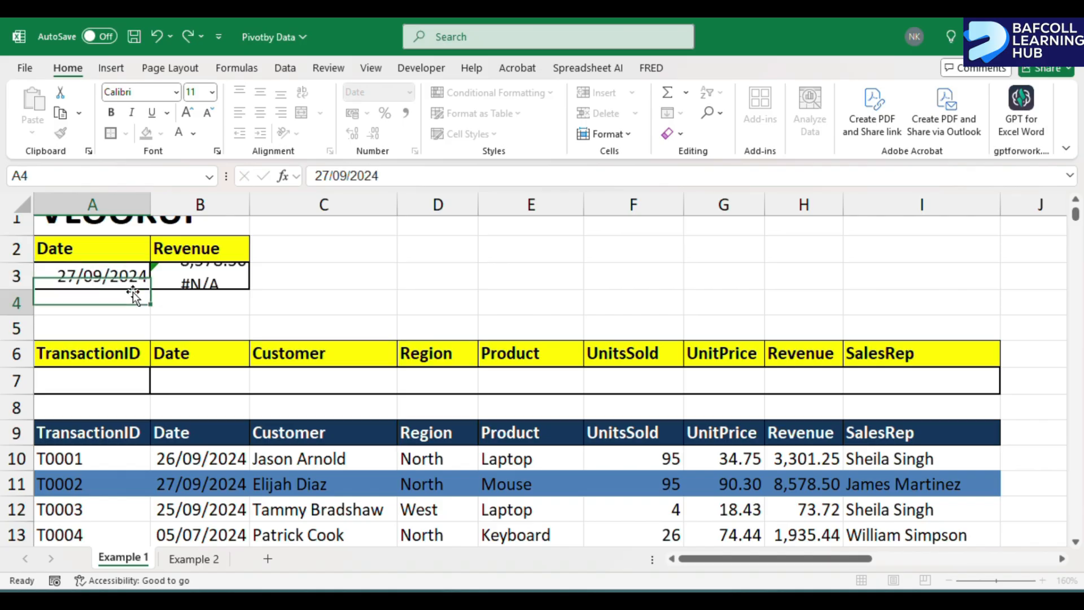
{"action": "left_click", "coordinate": [201, 276]}
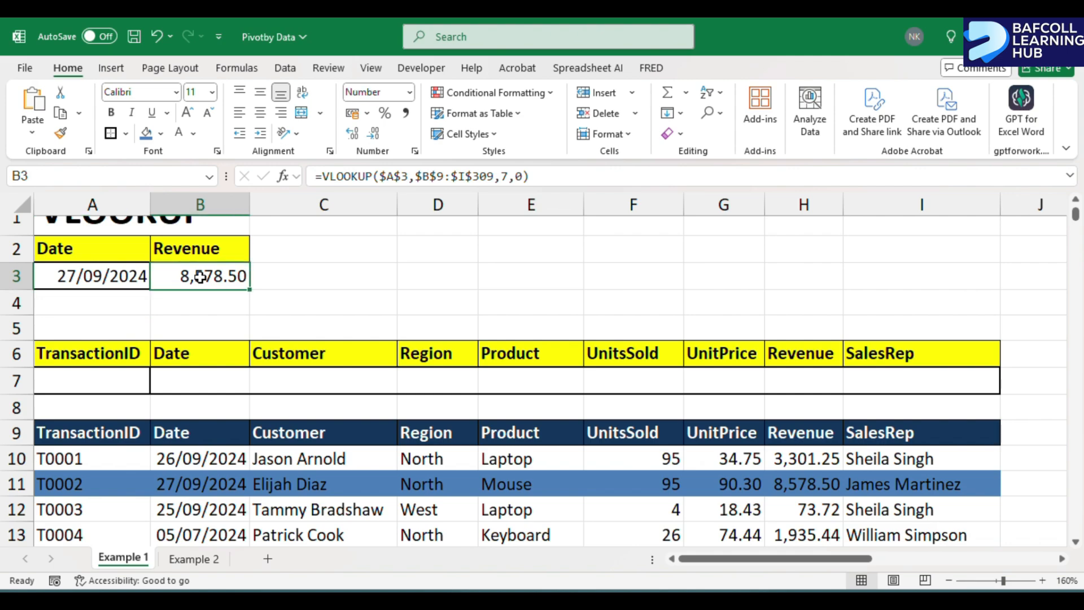
Label the second lookup block by entering "Example 2" in cell A5, above the TransactionID header.
{"action": "left_click", "coordinate": [79, 375]}
{"action": "left_click", "coordinate": [74, 322]}
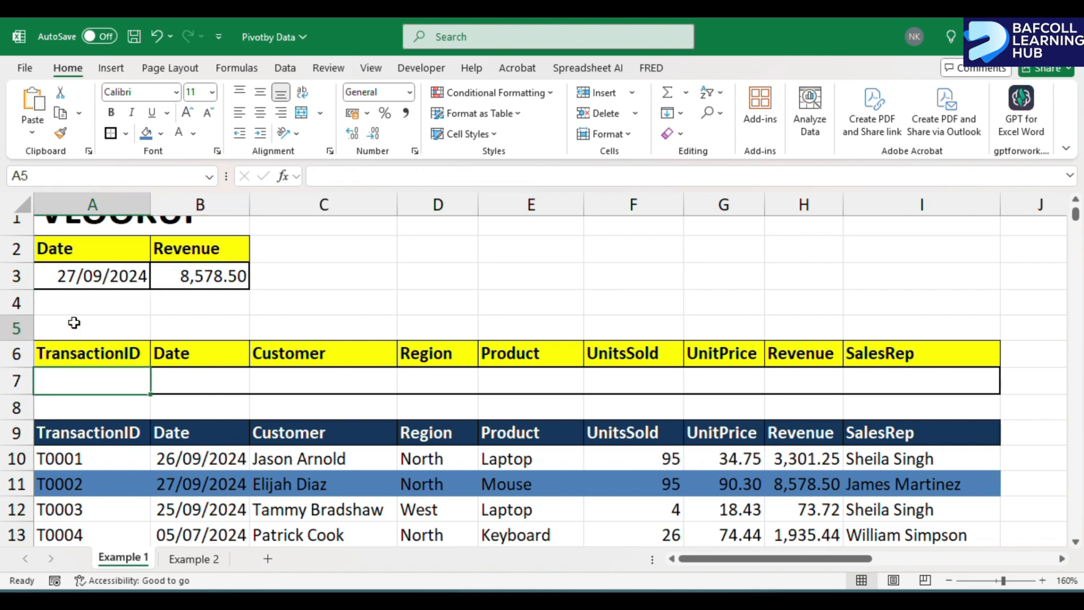
{"action": "type", "text": "e"}
{"action": "key", "text": "BackSpace"}
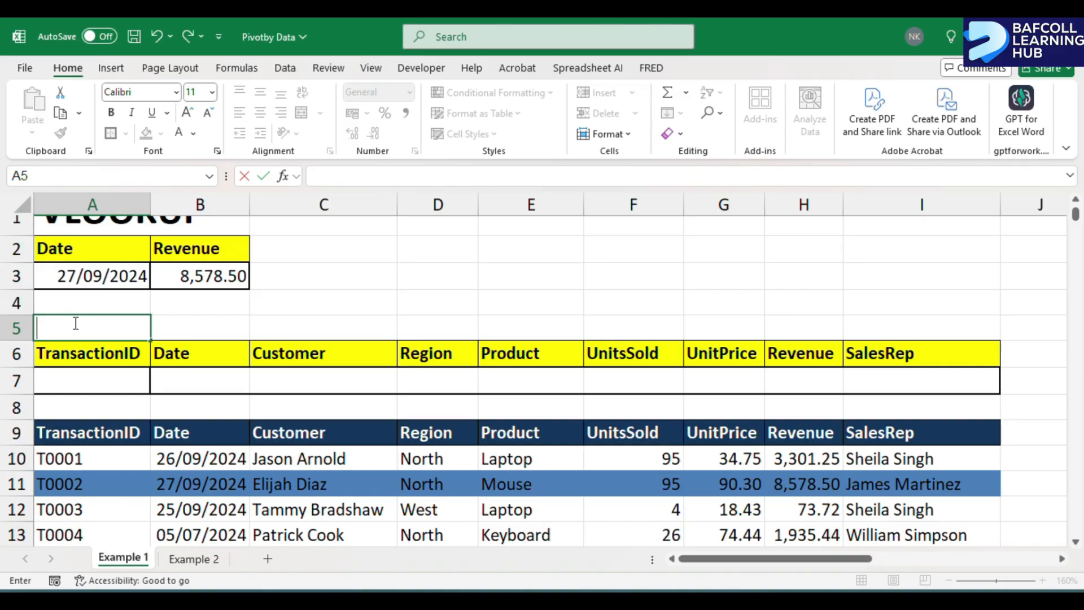
{"action": "type", "text": "Example"}
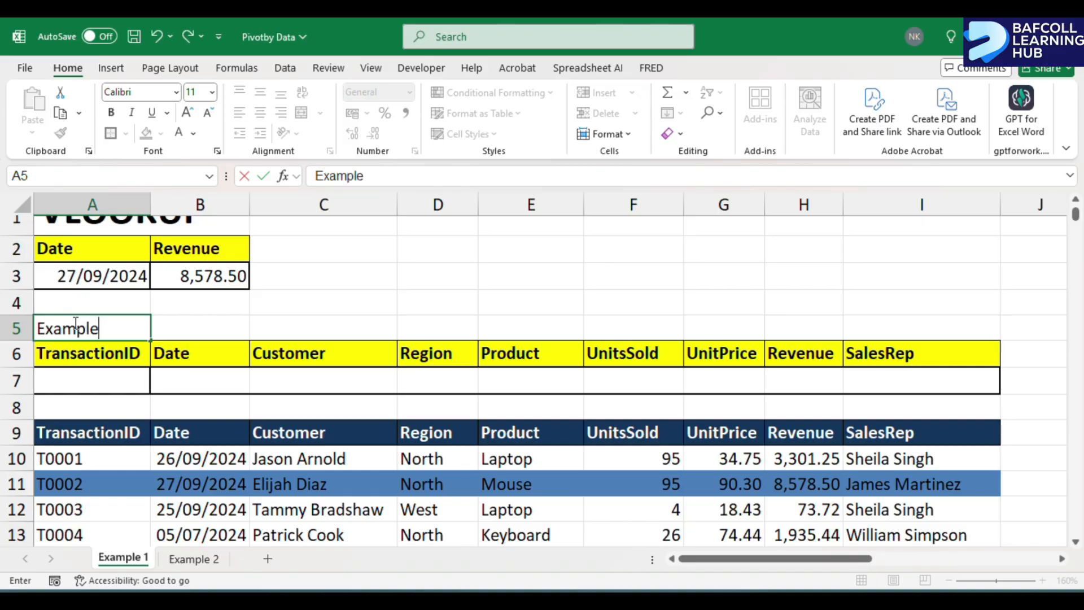
{"action": "type", "text": " 2"}
{"action": "left_click", "coordinate": [79, 373]}
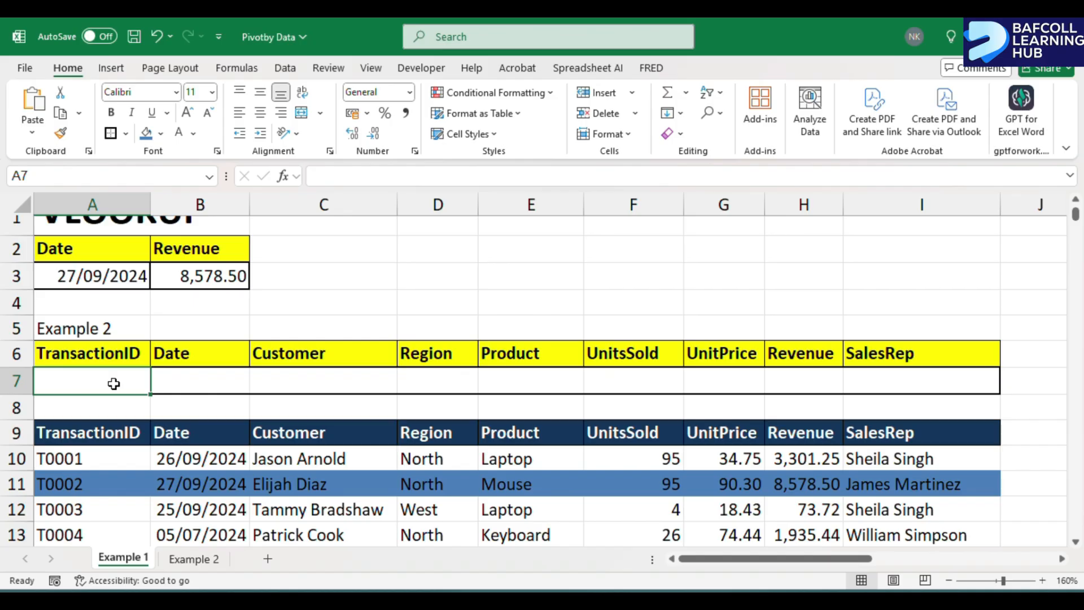
{"action": "left_click", "coordinate": [86, 456]}
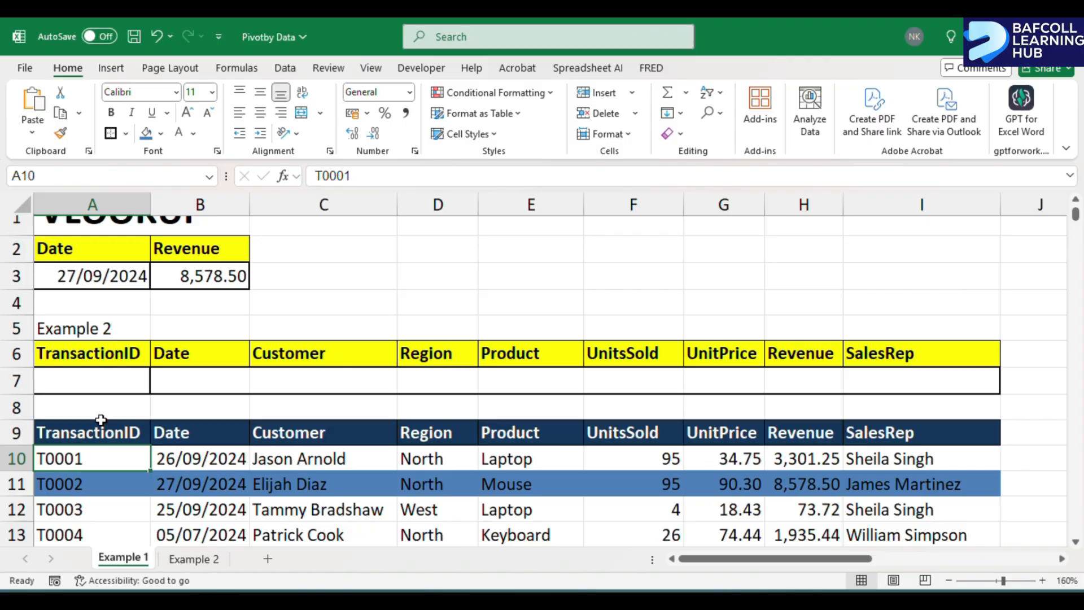
Add list data validation to cell A7 with the transaction IDs in =$A$10:$A$309 as its source.
{"action": "left_click", "coordinate": [94, 383]}
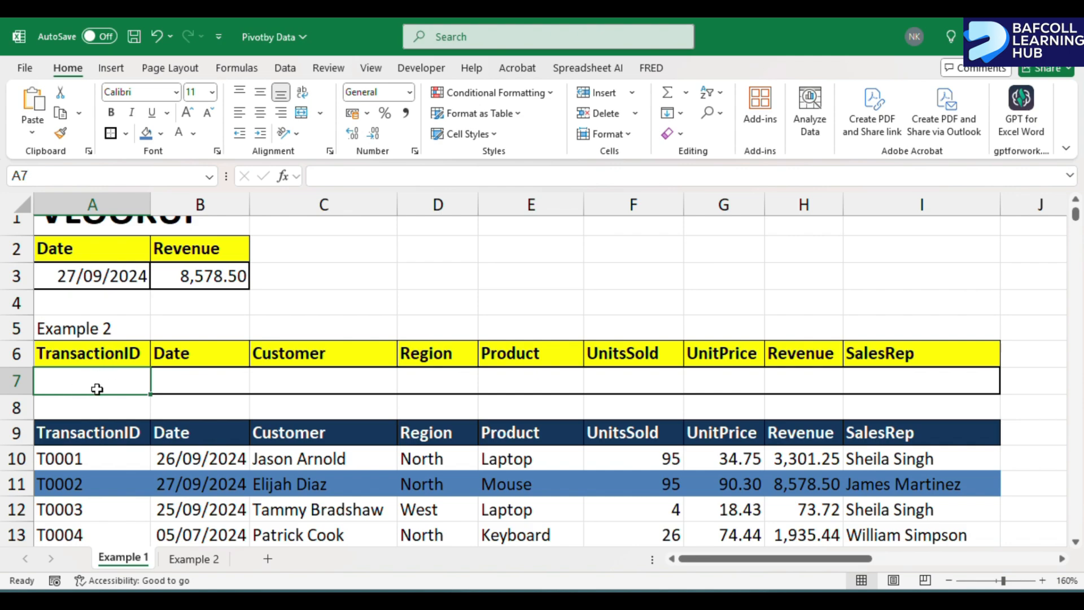
{"action": "key", "text": "alt+a"}
{"action": "key", "text": "v"}
{"action": "key", "text": "v"}
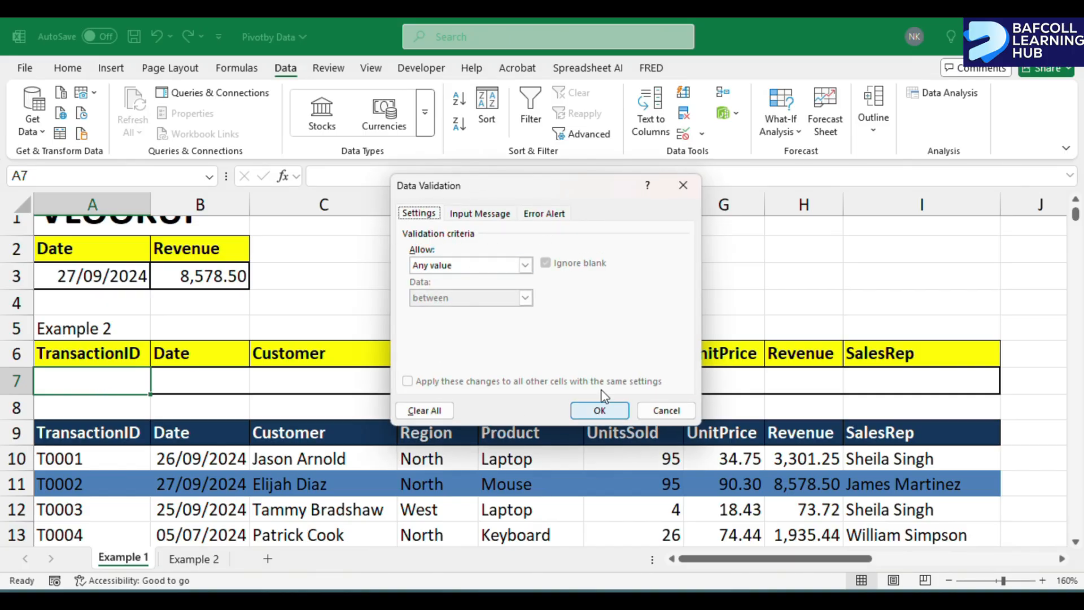
{"action": "left_click", "coordinate": [527, 266]}
{"action": "left_click", "coordinate": [423, 311]}
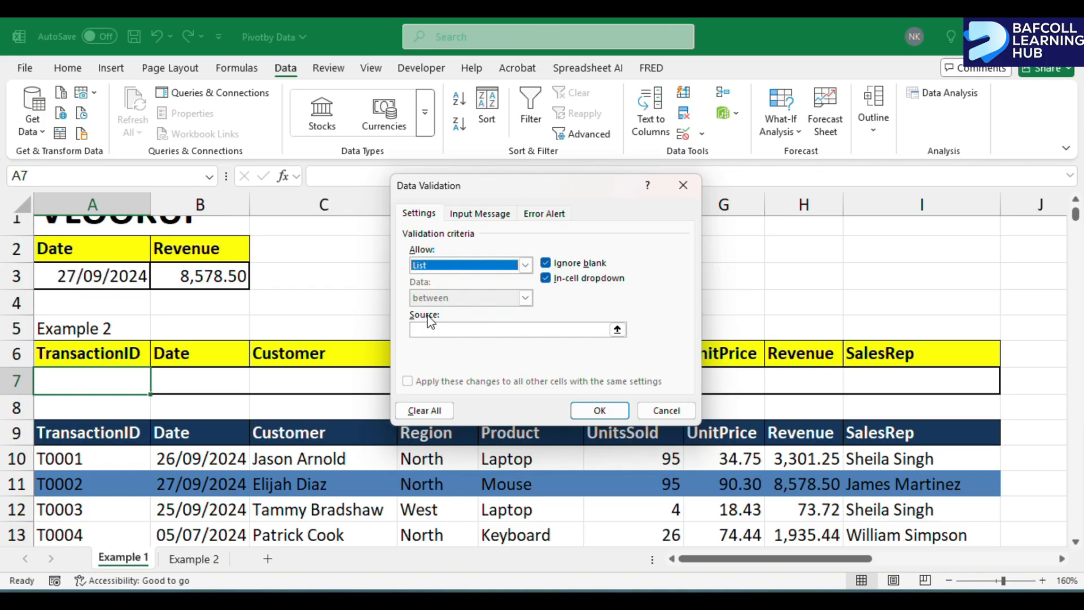
{"action": "left_click", "coordinate": [545, 331]}
{"action": "scroll", "coordinate": [46, 416], "scroll_direction": "down", "scroll_amount": 2}
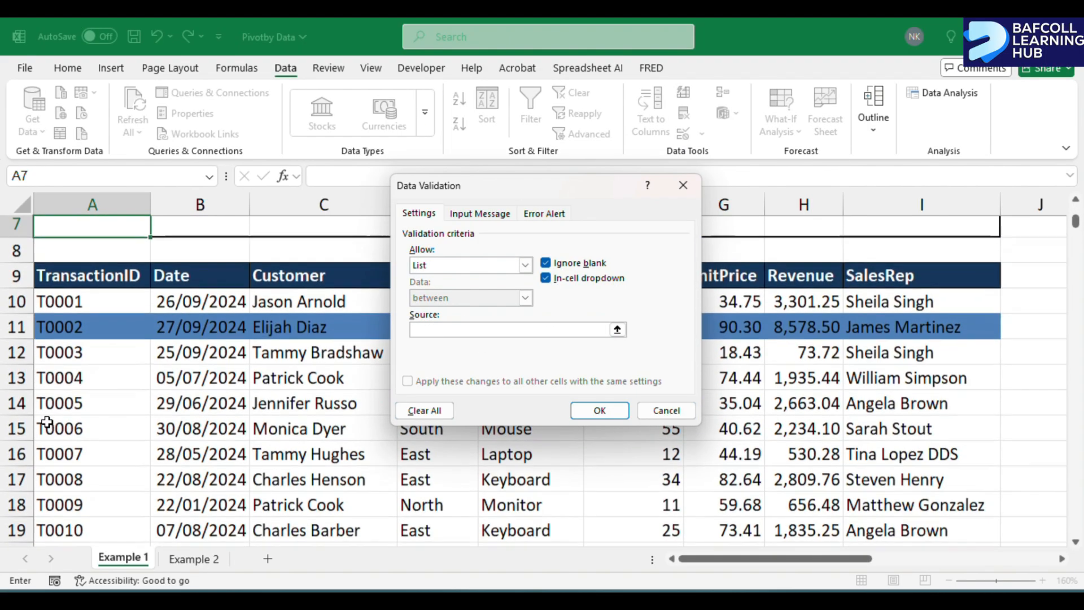
{"action": "scroll", "coordinate": [46, 422], "scroll_direction": "down", "scroll_amount": 1}
{"action": "left_click", "coordinate": [79, 273]}
{"action": "key", "text": "ctrl+shift+Down"}
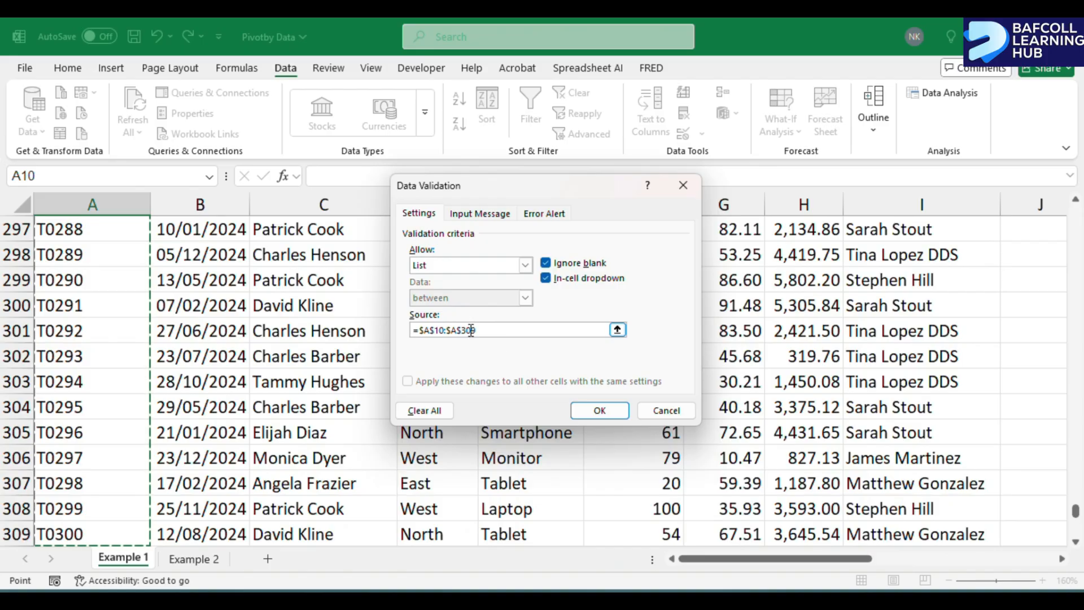
{"action": "left_click", "coordinate": [593, 409]}
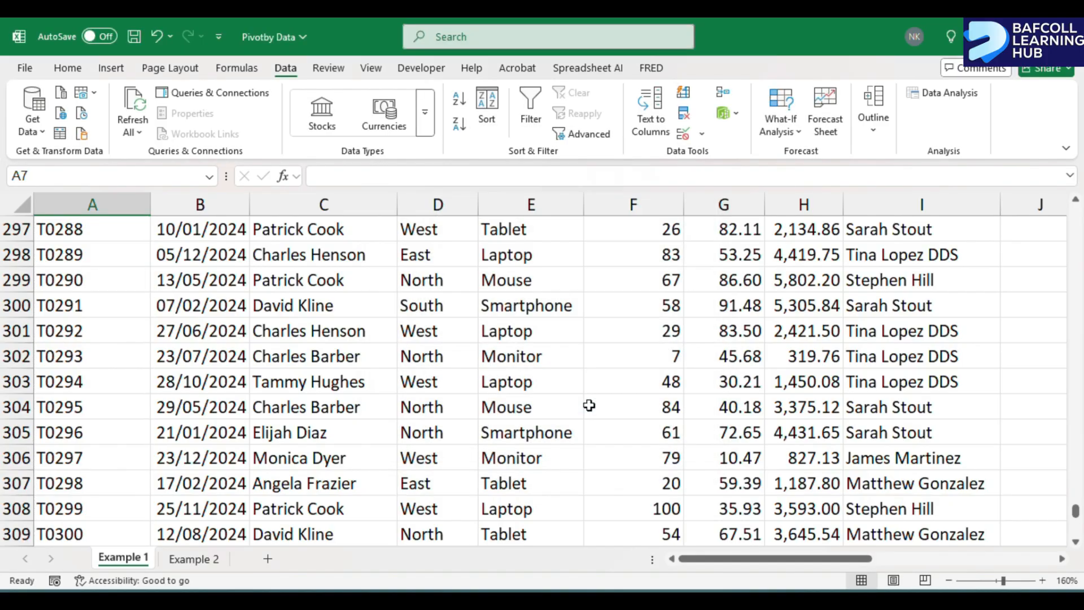
Choose transaction T0149 from the validation list in cell A7.
{"action": "left_click", "coordinate": [86, 347]}
{"action": "key", "text": "ctrl+Up"}
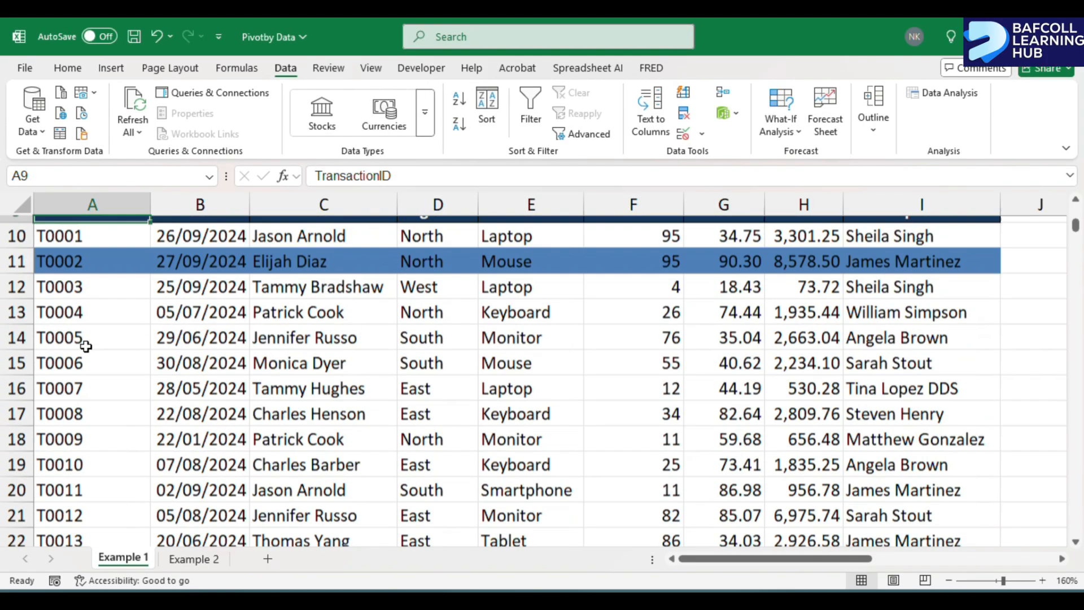
{"action": "scroll", "coordinate": [86, 346], "scroll_direction": "up", "scroll_amount": 3}
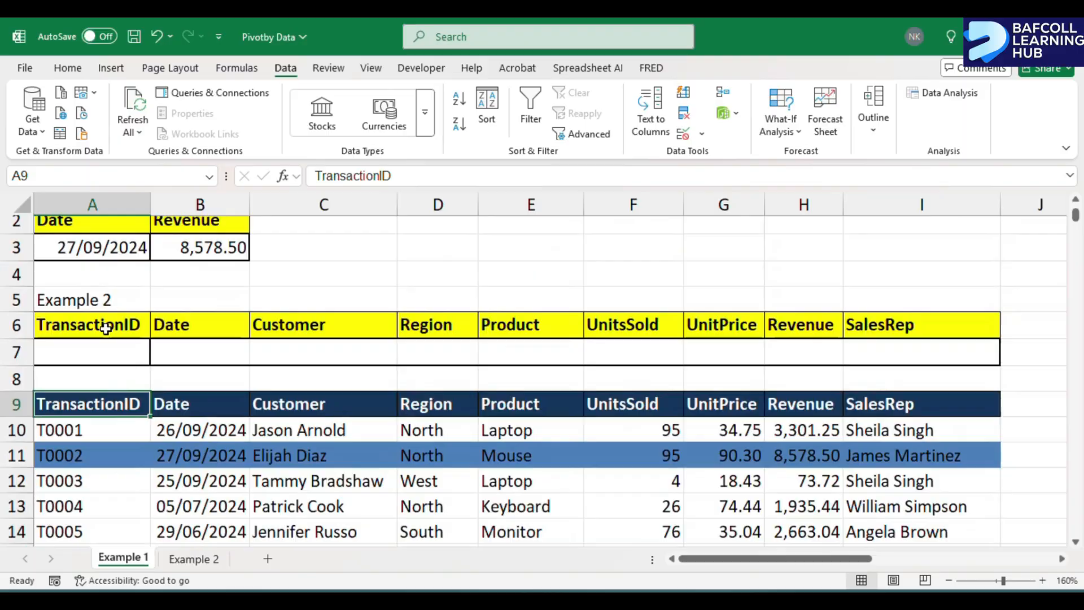
{"action": "left_click", "coordinate": [102, 349]}
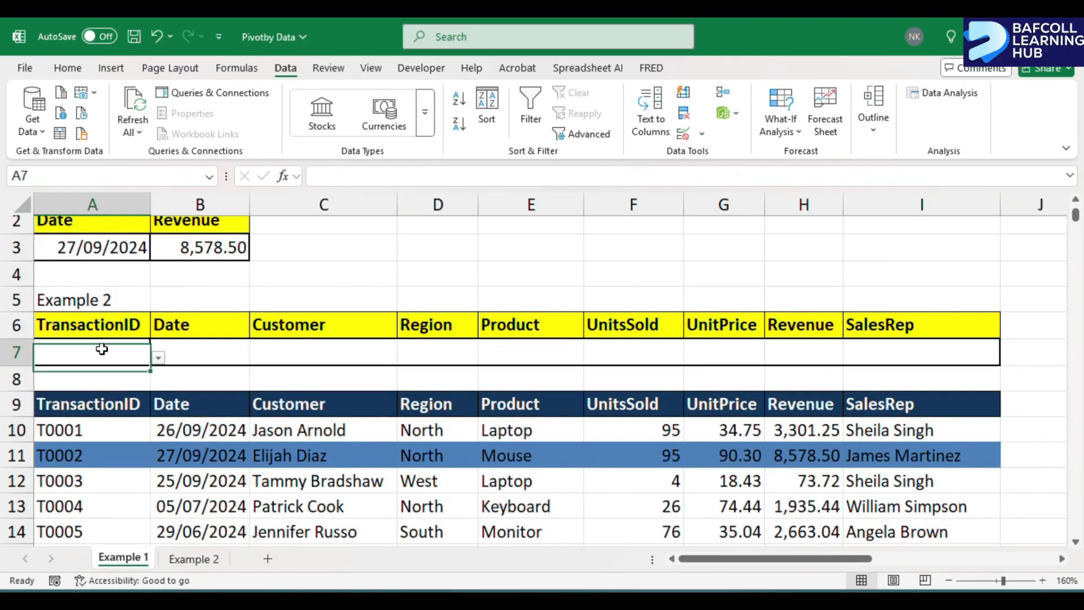
{"action": "left_click", "coordinate": [158, 358]}
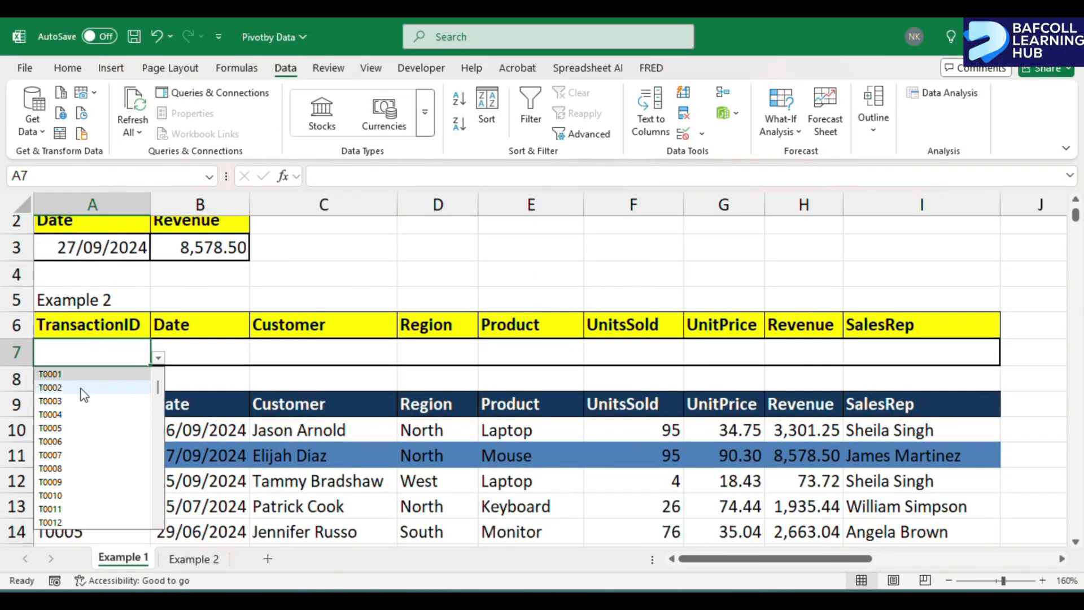
{"action": "scroll", "coordinate": [73, 429], "scroll_direction": "down", "scroll_amount": 20}
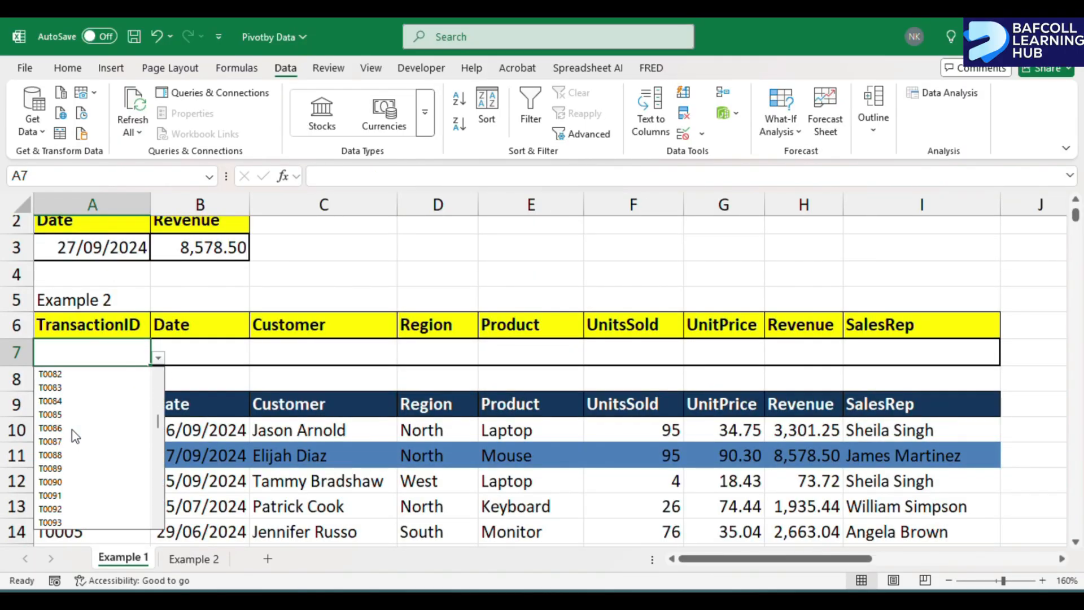
{"action": "scroll", "coordinate": [73, 429], "scroll_direction": "down", "scroll_amount": 20}
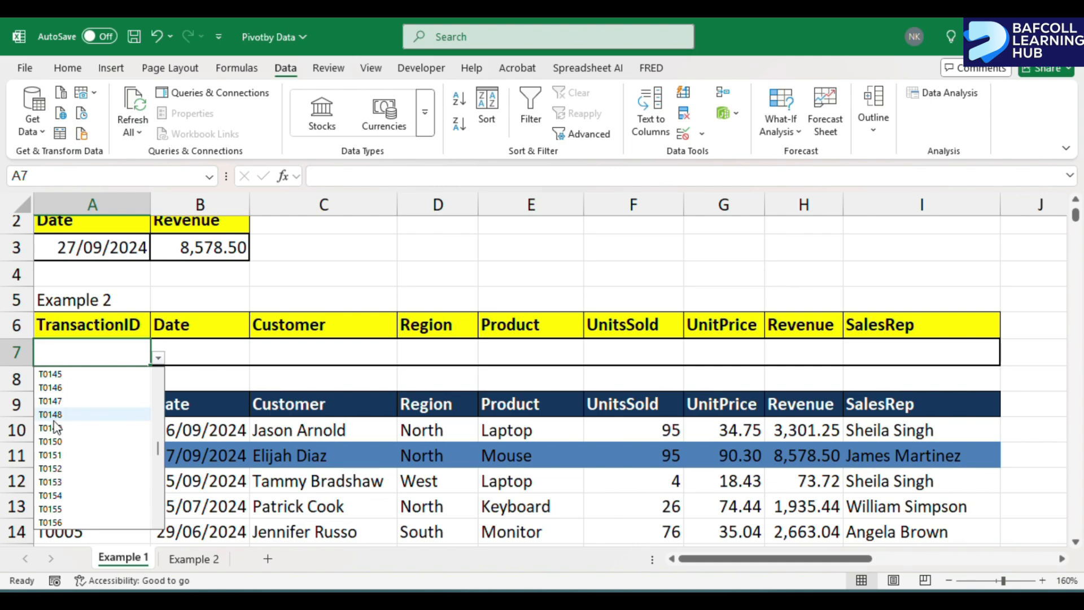
{"action": "left_click", "coordinate": [59, 428]}
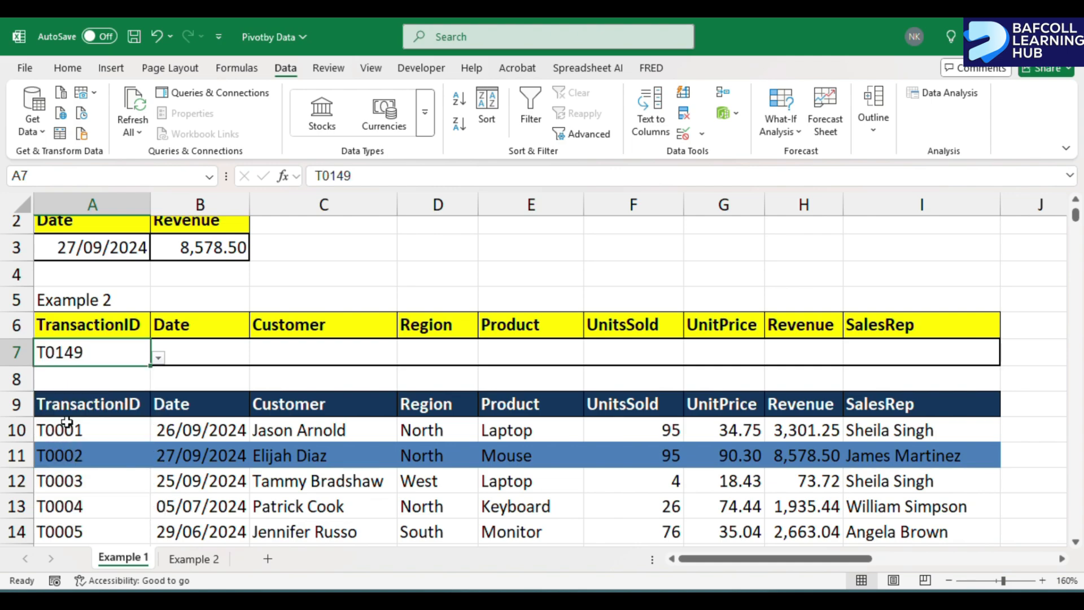
Start a VLOOKUP formula in B7 under the Date header, with the absolute reference $A$7 as the lookup value.
{"action": "left_click", "coordinate": [224, 346]}
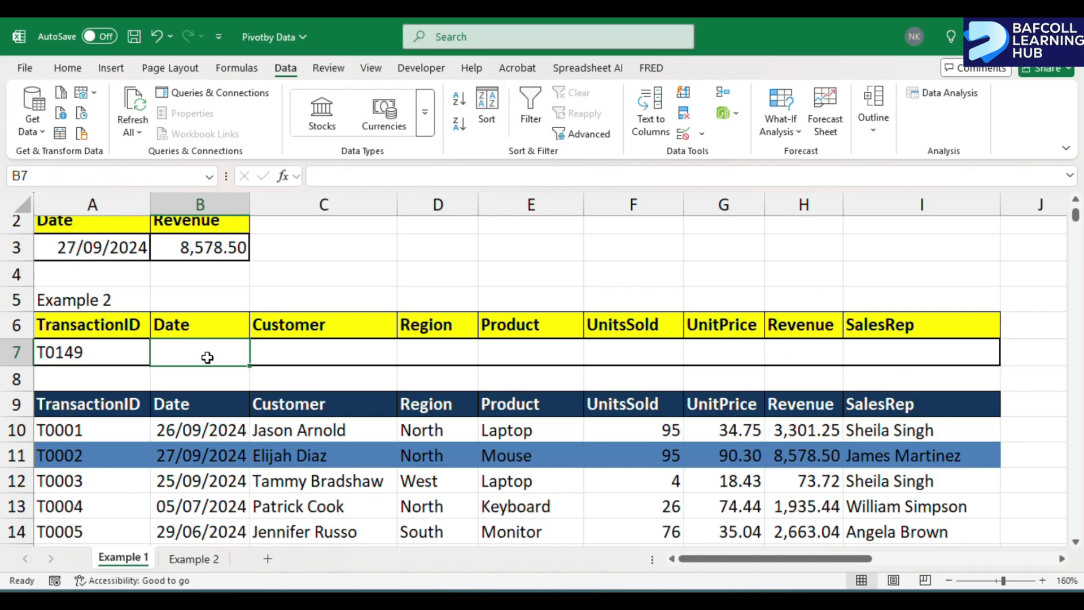
{"action": "type", "text": "="}
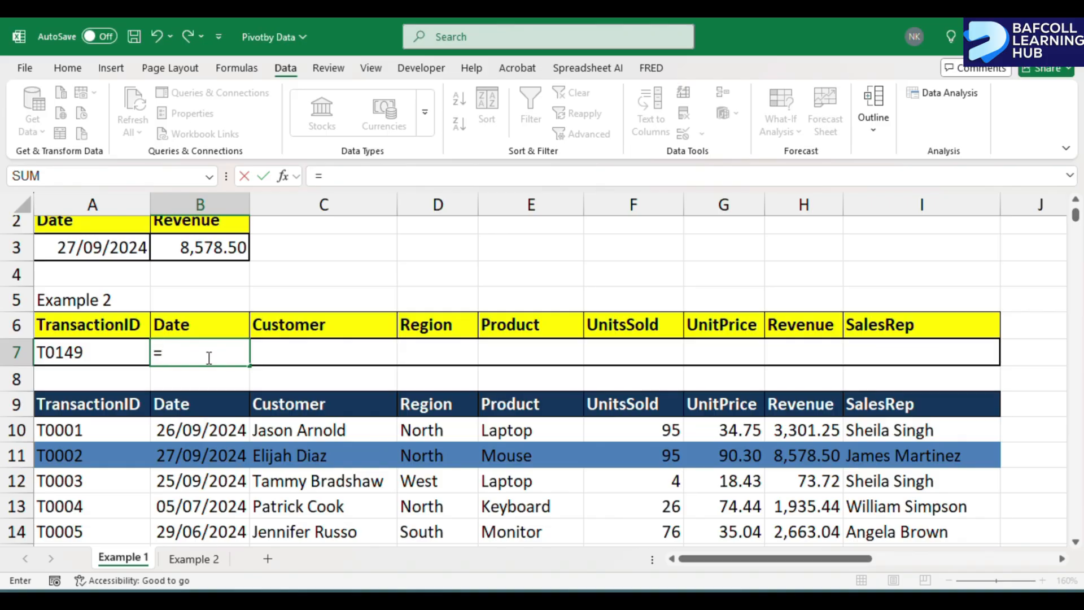
{"action": "type", "text": "vlo"}
{"action": "key", "text": "BackSpace"}
{"action": "key", "text": "BackSpace"}
{"action": "key", "text": "BackSpace"}
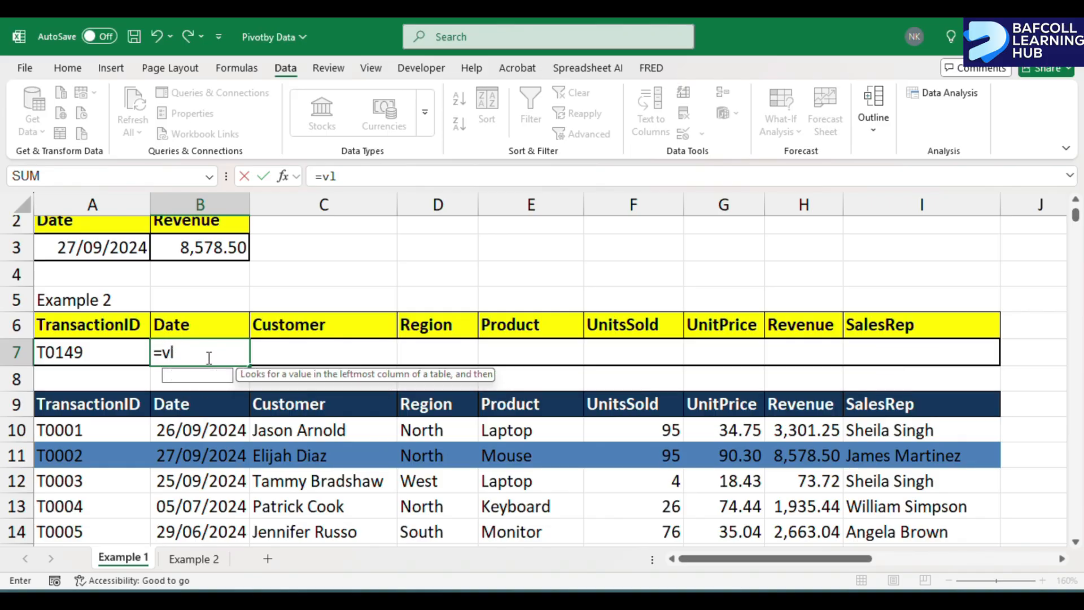
{"action": "type", "text": "VLOOKUP"}
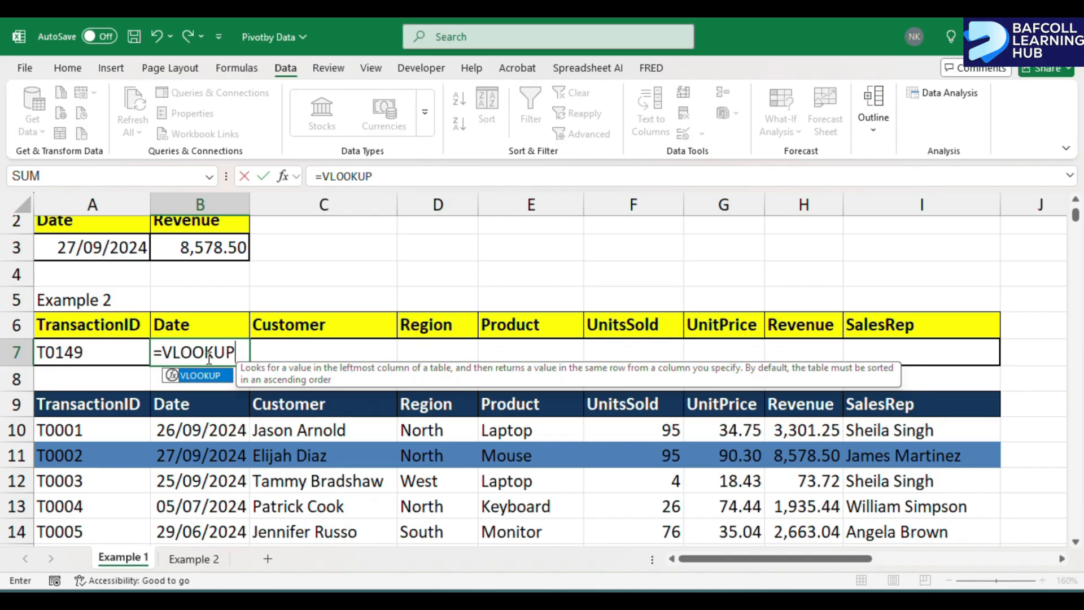
{"action": "type", "text": "("}
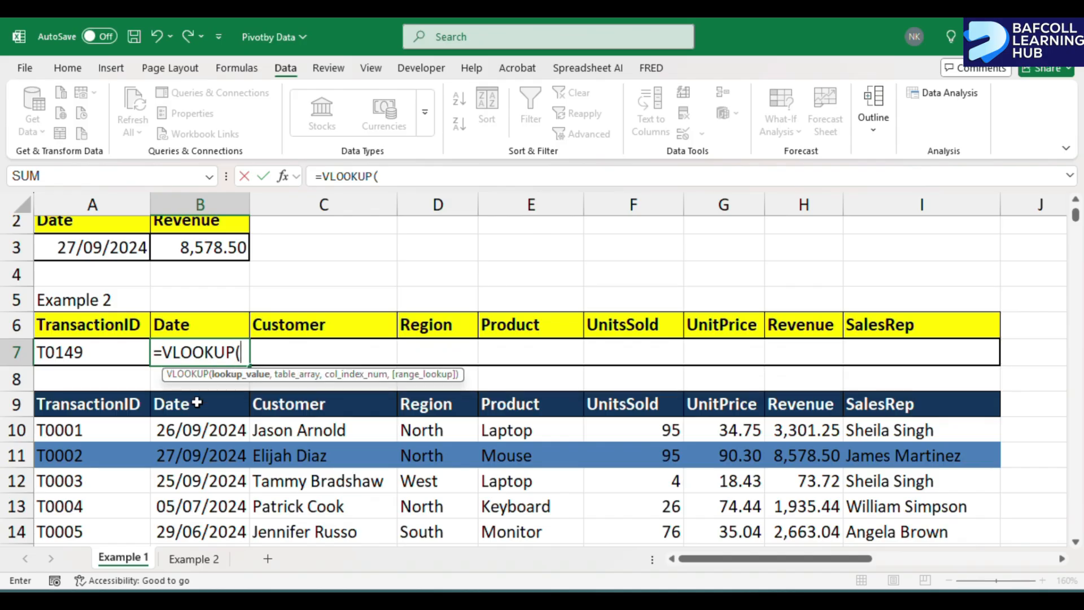
{"action": "left_click", "coordinate": [65, 353]}
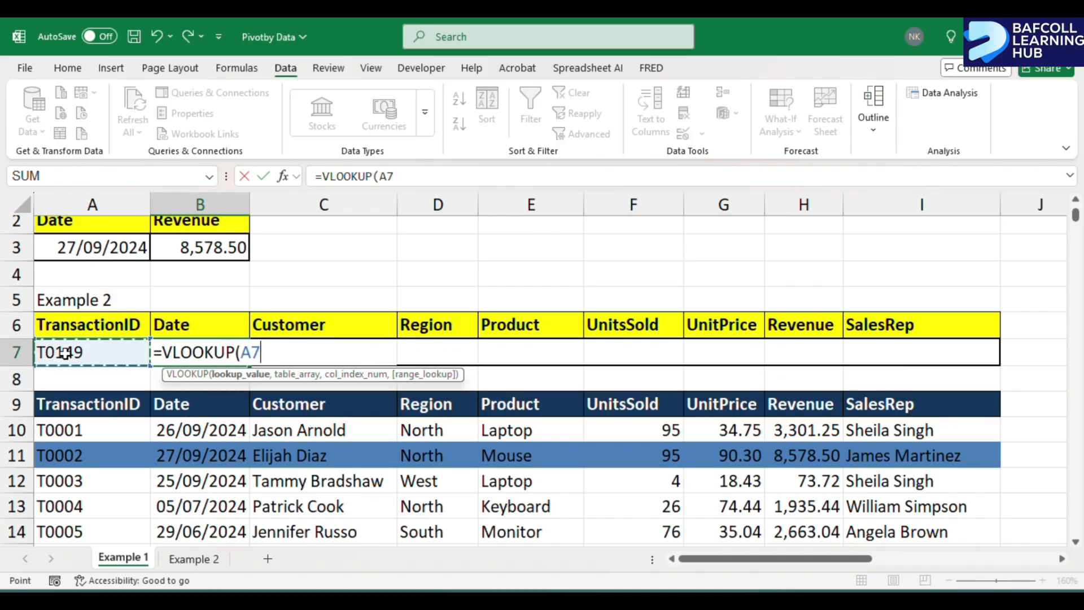
{"action": "key", "text": "F4"}
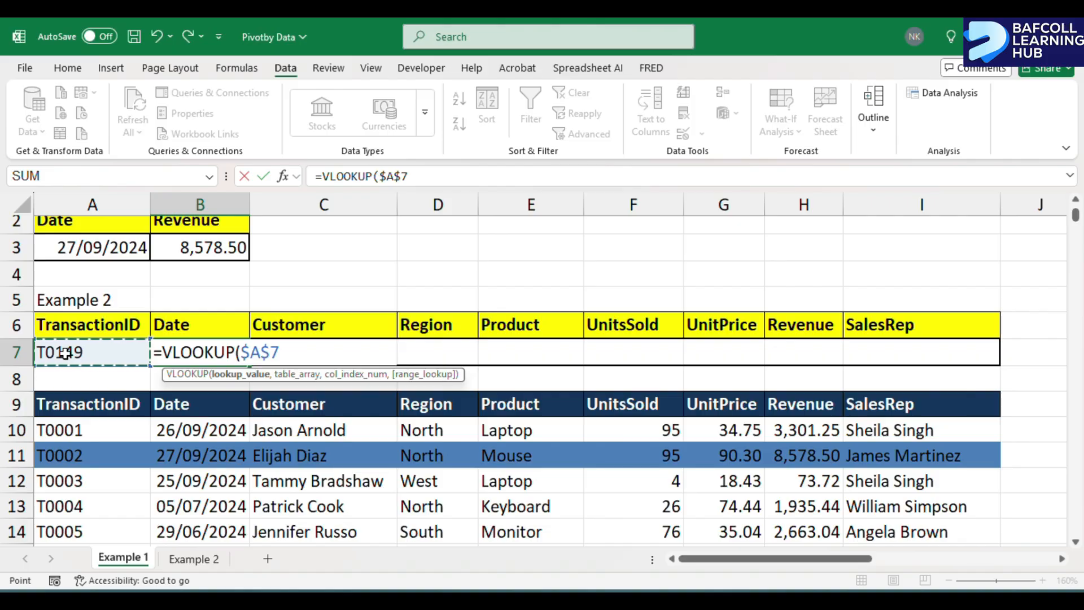
Set the formula's table array to the whole sales table including its headers, as the absolute range $A$9:$I$309.
{"action": "type", "text": ","}
{"action": "left_click", "coordinate": [91, 400]}
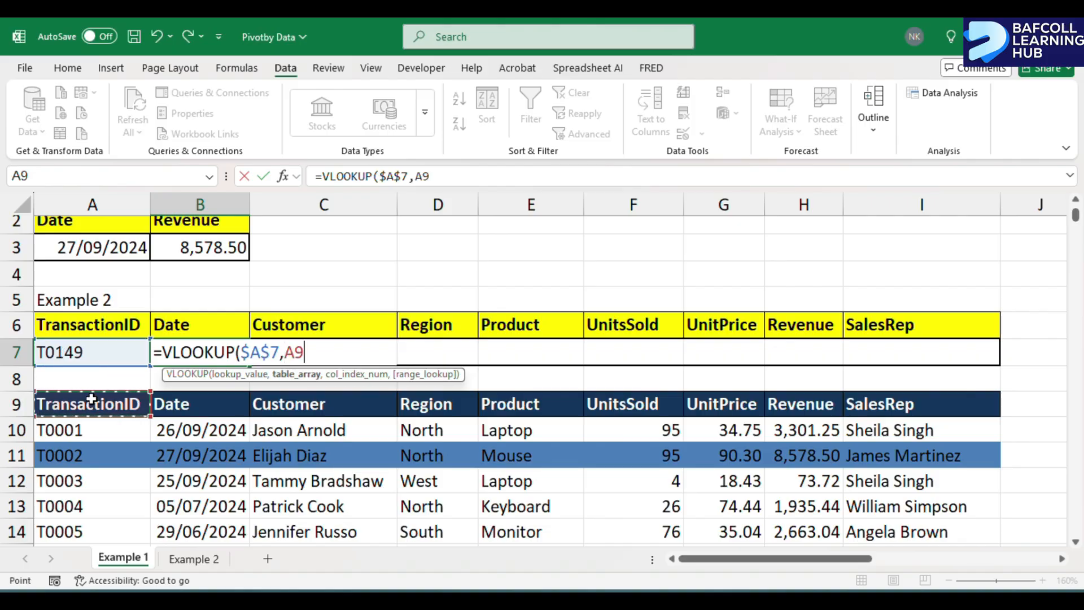
{"action": "key", "text": "ctrl+shift+Right"}
{"action": "key", "text": "ctrl+shift+Down"}
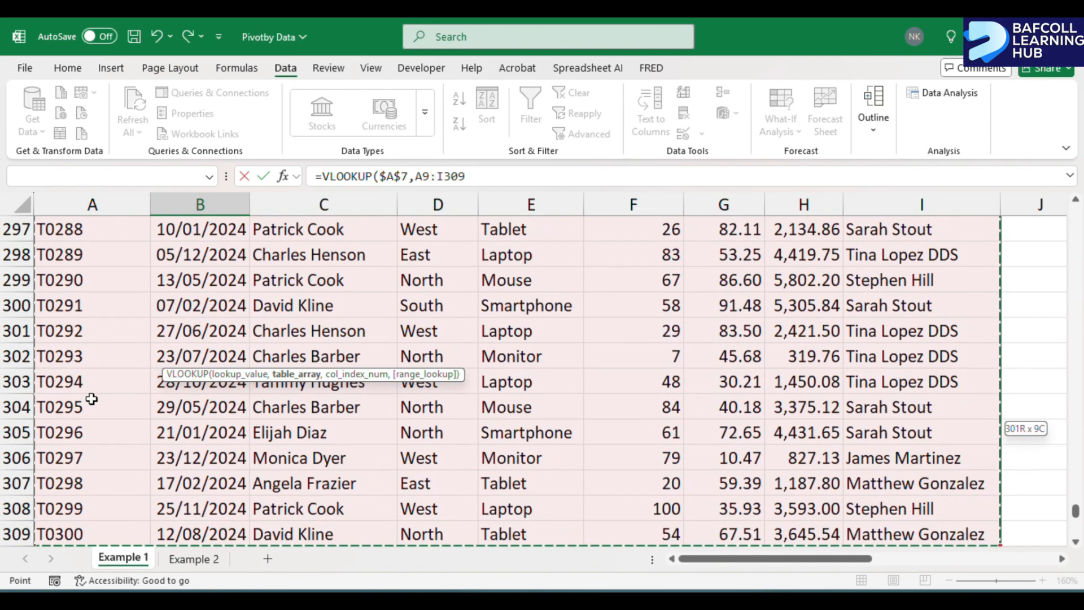
{"action": "key", "text": "F4"}
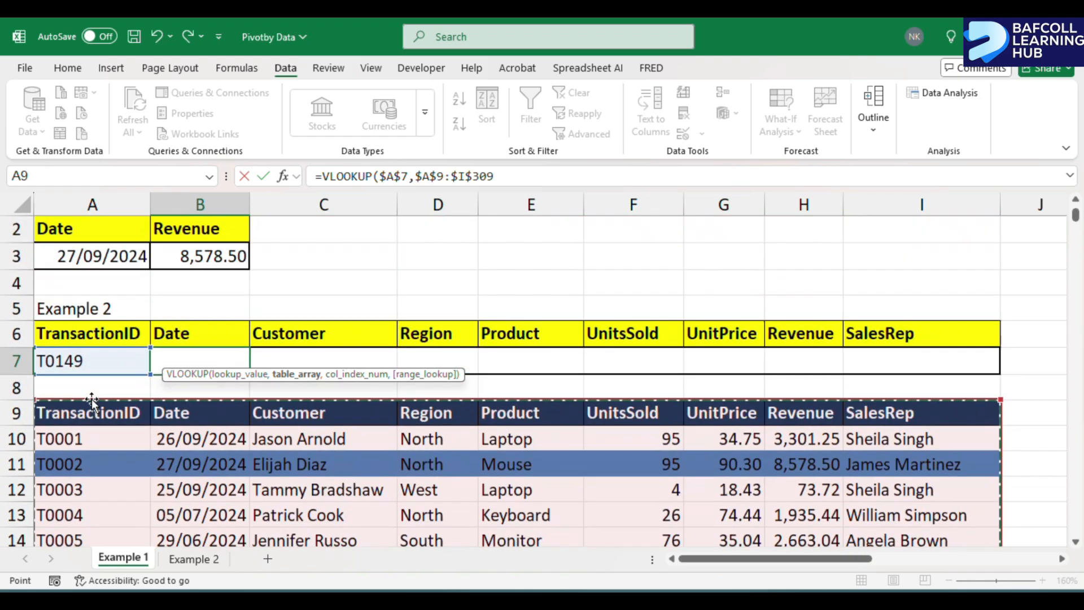
{"action": "type", "text": ","}
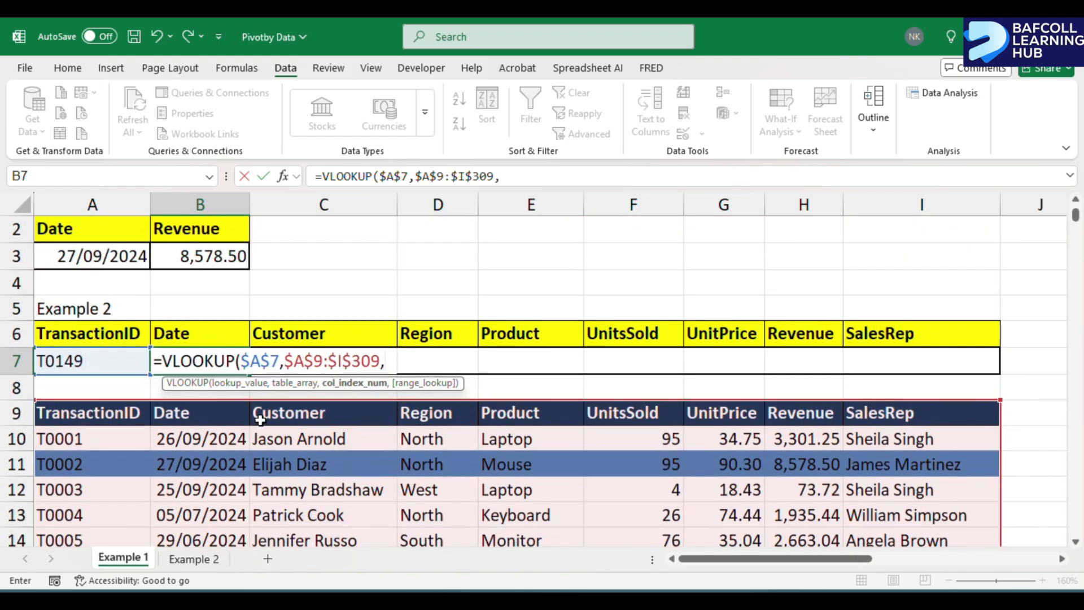
Complete the B7 formula with the column index array {2,3,4,5,6,7,8,9} and exact match 0, and enter it.
{"action": "type", "text": "{2,"}
{"action": "type", "text": "3"}
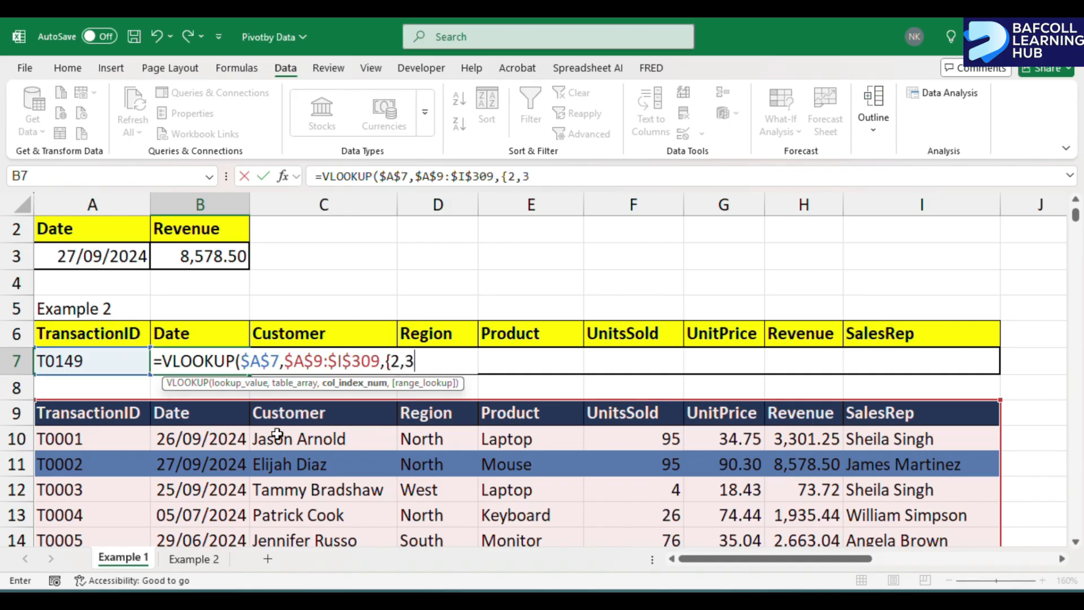
{"action": "type", "text": ",4,5,6"}
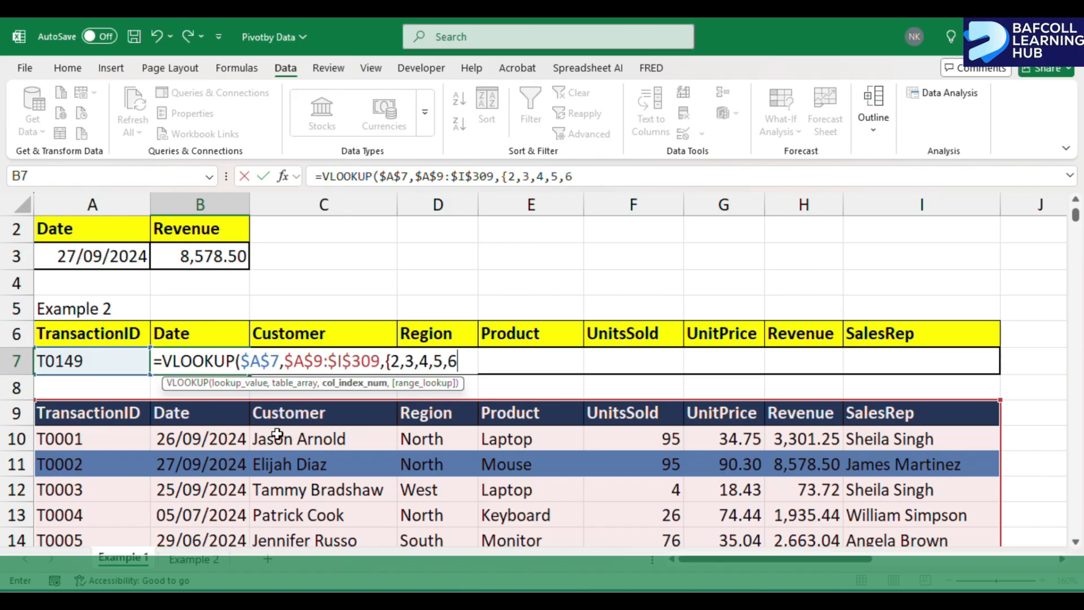
{"action": "type", "text": ",7,8,9"}
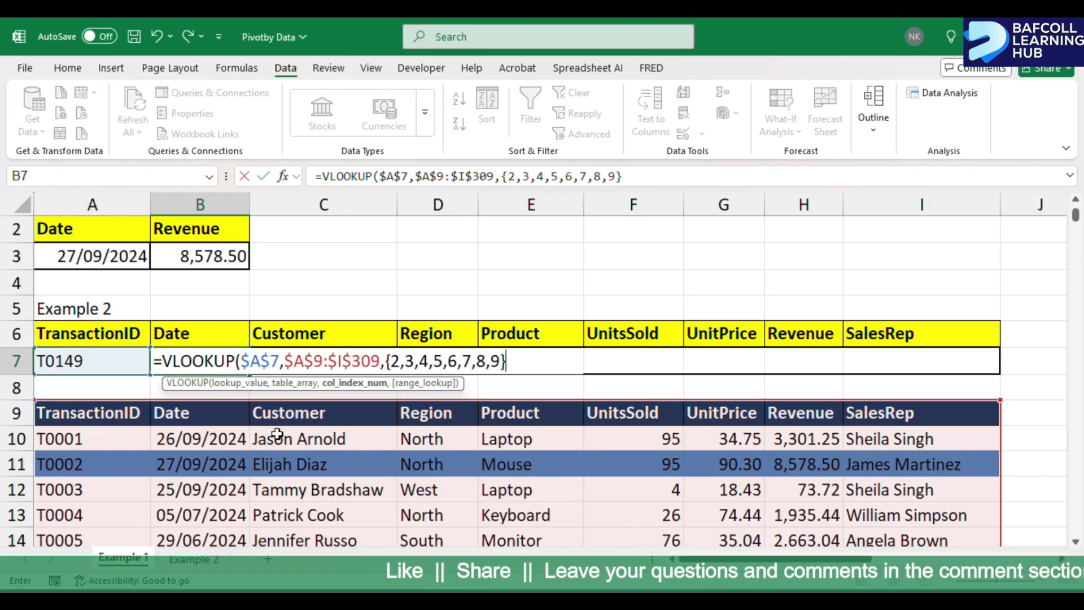
{"action": "type", "text": ","}
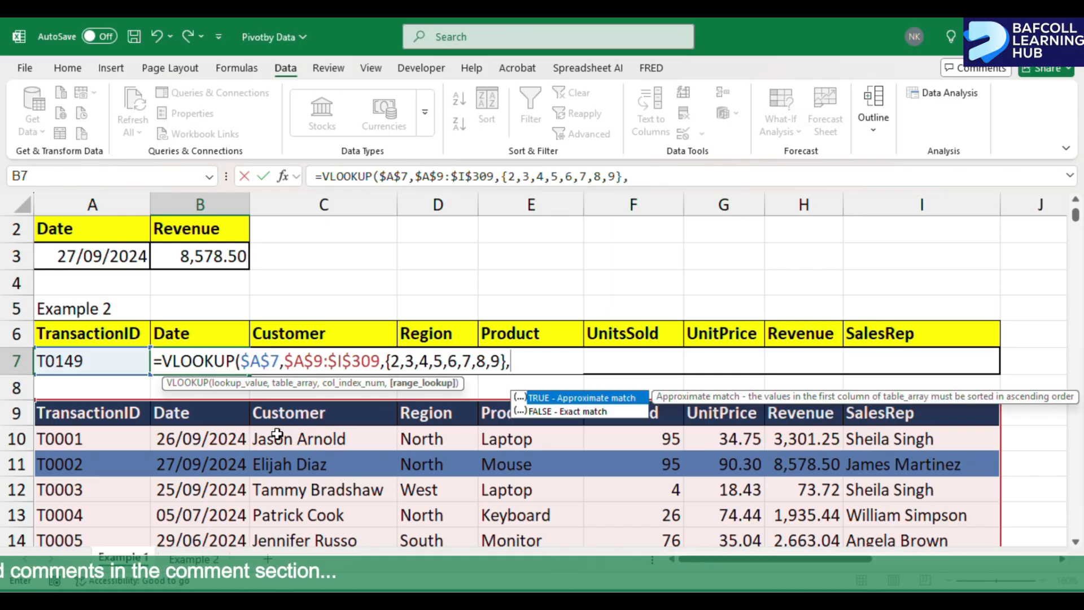
{"action": "type", "text": "0"}
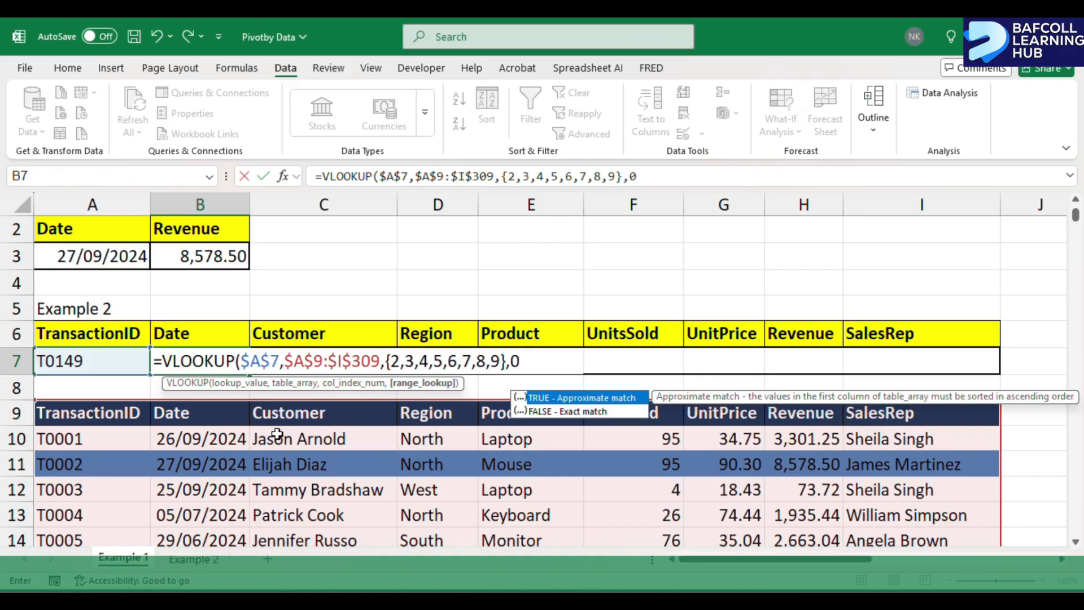
{"action": "type", "text": ")"}
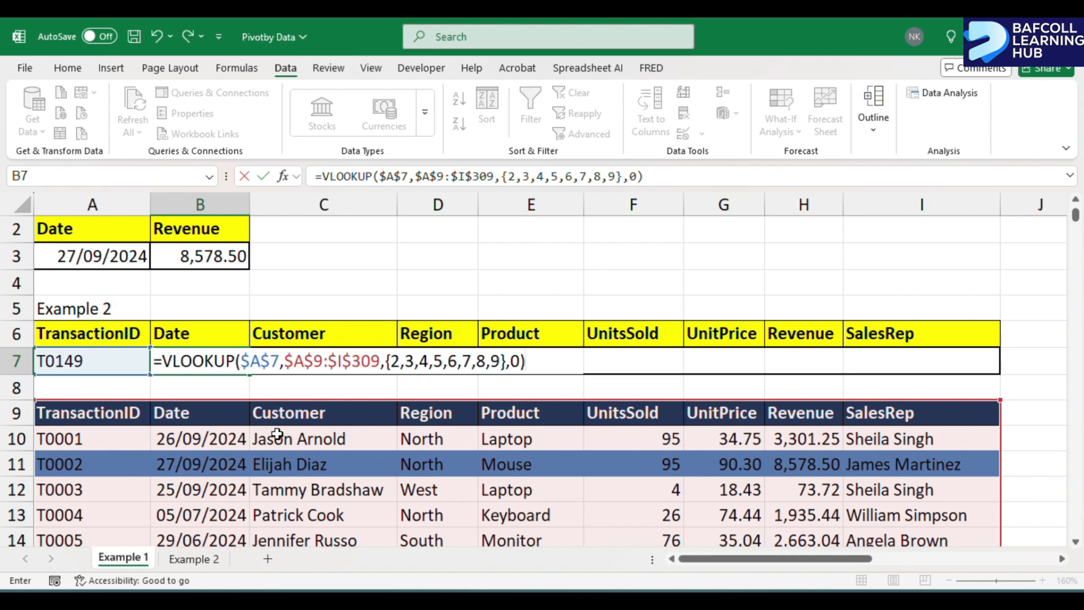
{"action": "key", "text": "Return"}
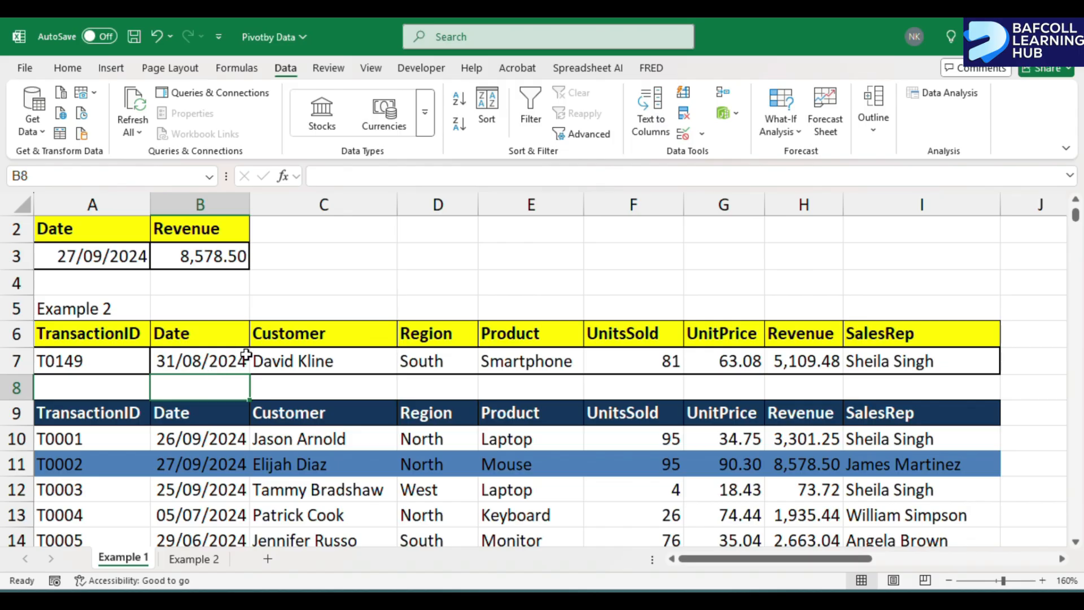
Check the spilled formula in C7 and test the lookup by choosing T0016, followed by T0001, from A7's validation list.
{"action": "left_click", "coordinate": [291, 355]}
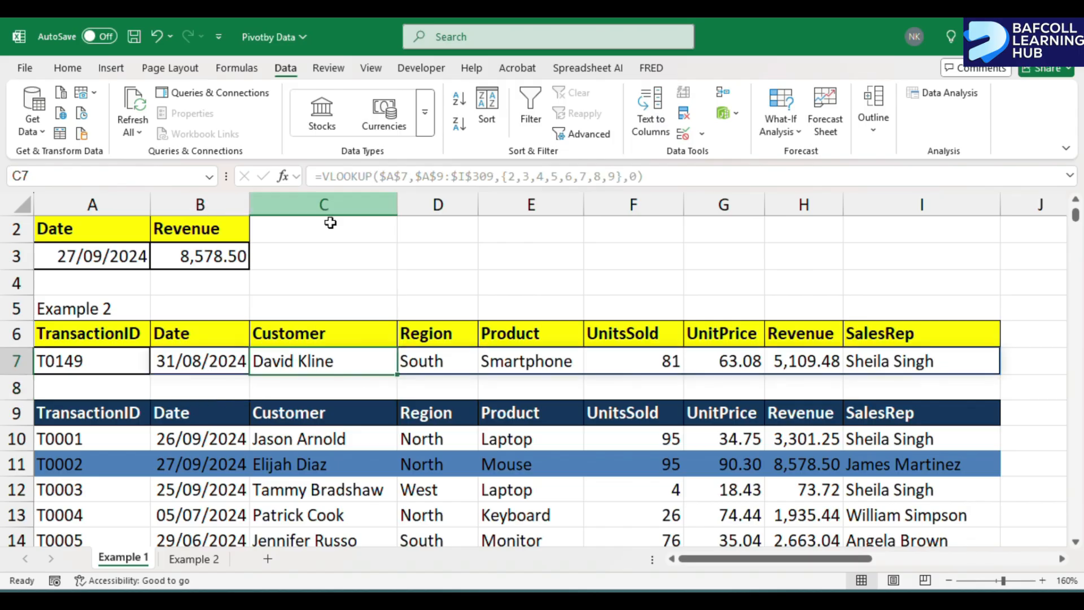
{"action": "left_click", "coordinate": [123, 363]}
{"action": "left_click", "coordinate": [157, 368]}
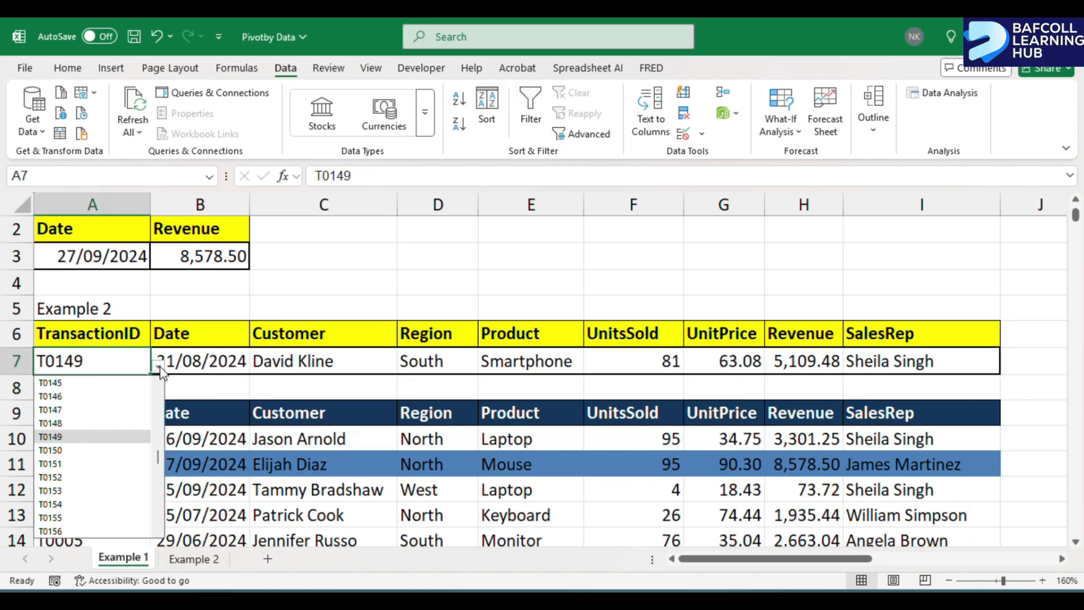
{"action": "scroll", "coordinate": [89, 412], "scroll_direction": "up", "scroll_amount": 15}
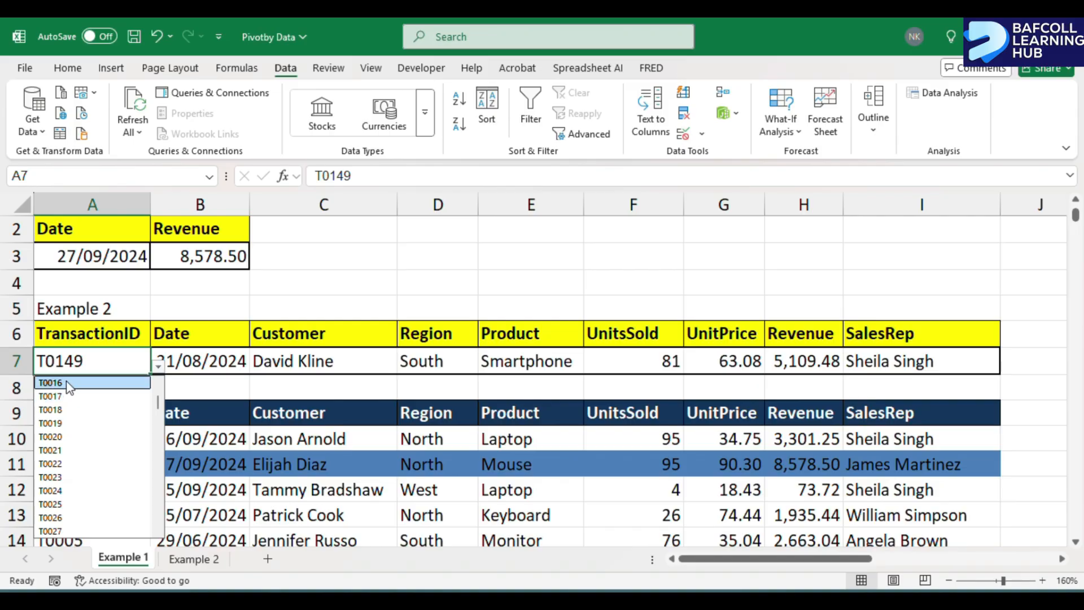
{"action": "left_click", "coordinate": [67, 383]}
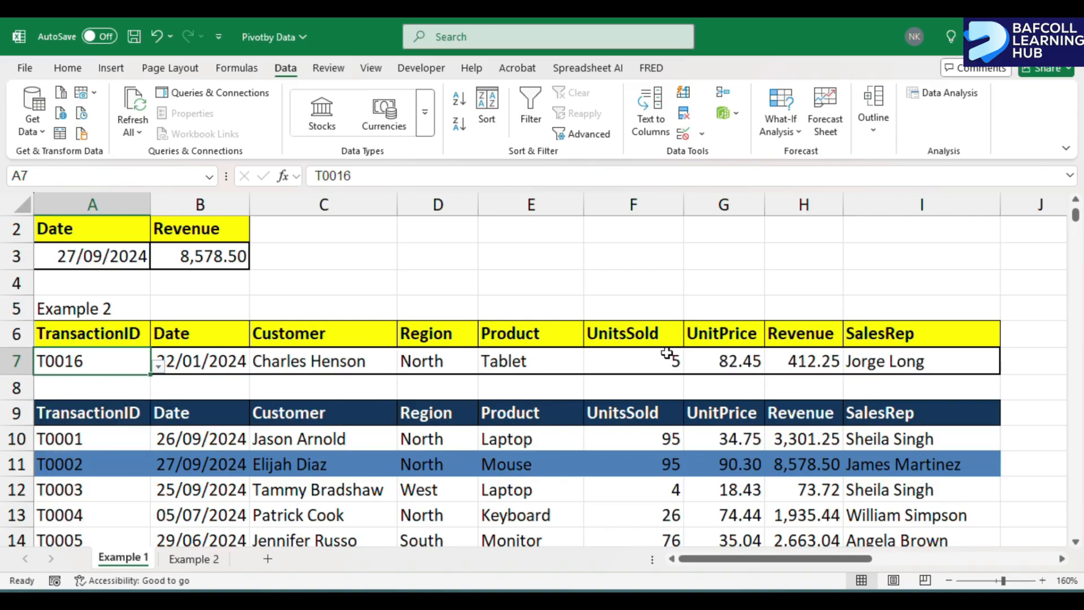
{"action": "left_click", "coordinate": [160, 369]}
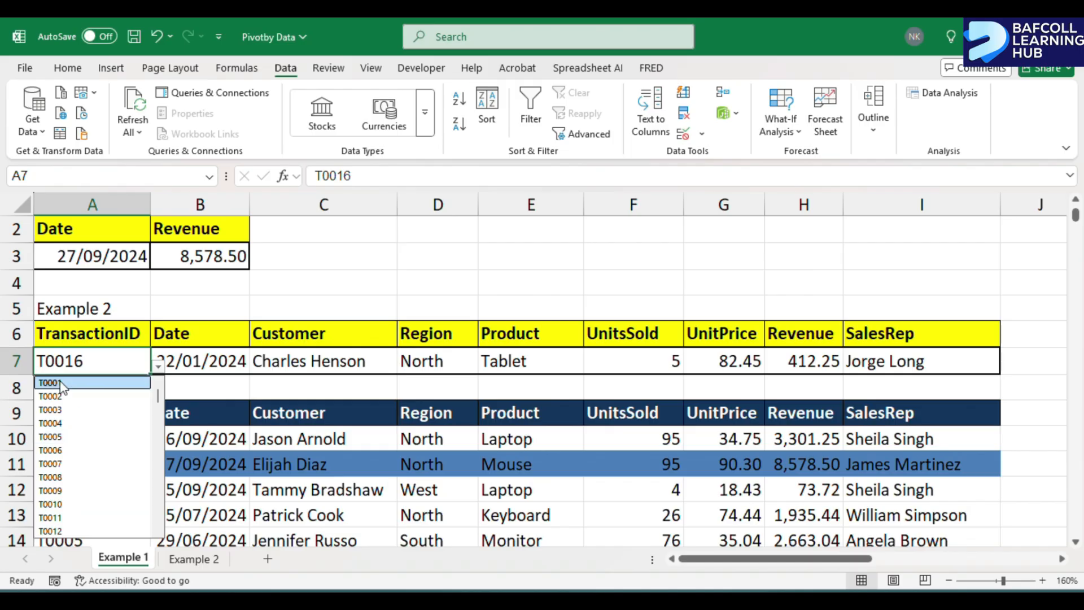
{"action": "left_click", "coordinate": [60, 381]}
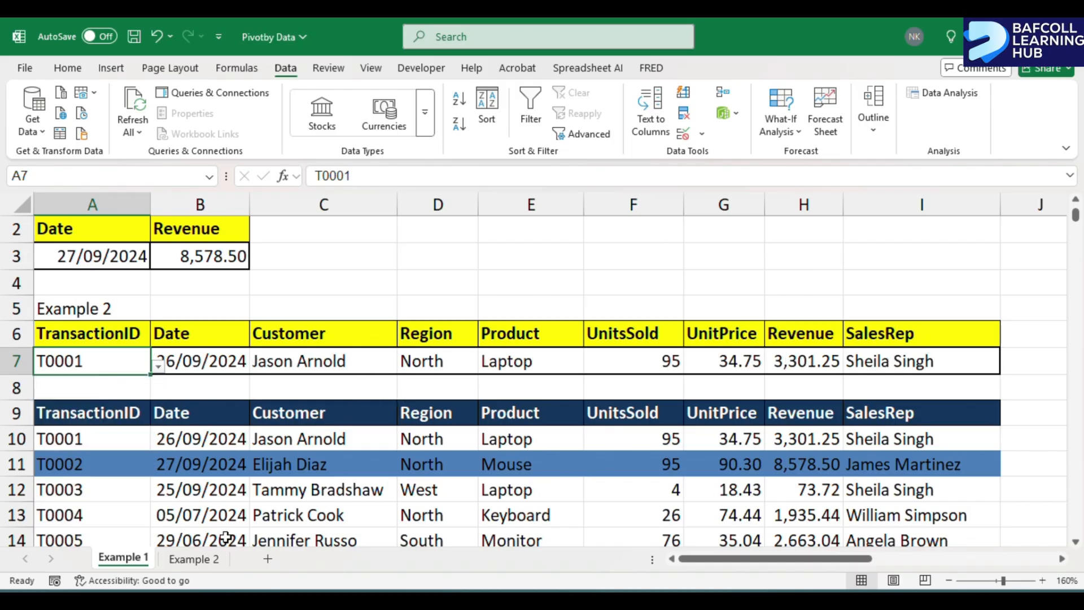
Enter the title "VLOOKUP" in cell A1 of the Example 2 sheet and make it bold.
{"action": "left_click", "coordinate": [194, 559]}
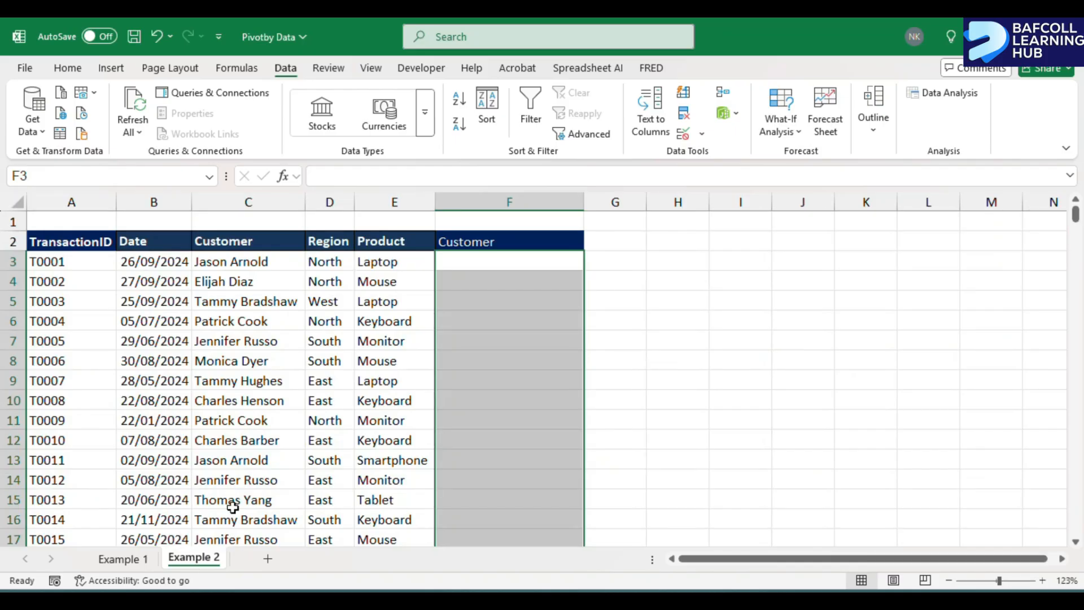
{"action": "left_click", "coordinate": [82, 220]}
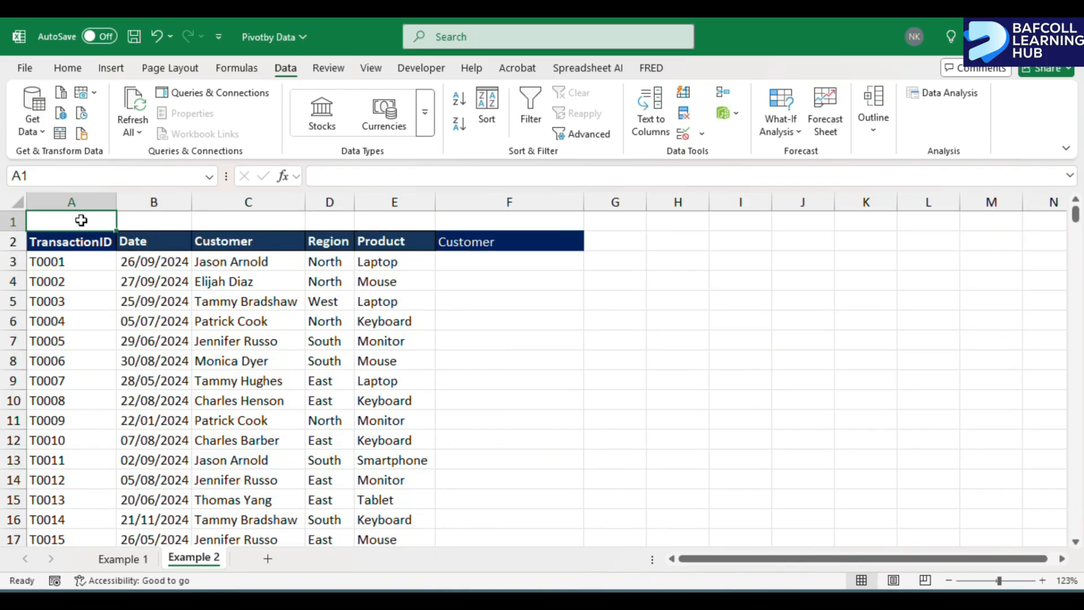
{"action": "type", "text": "VLOOK"}
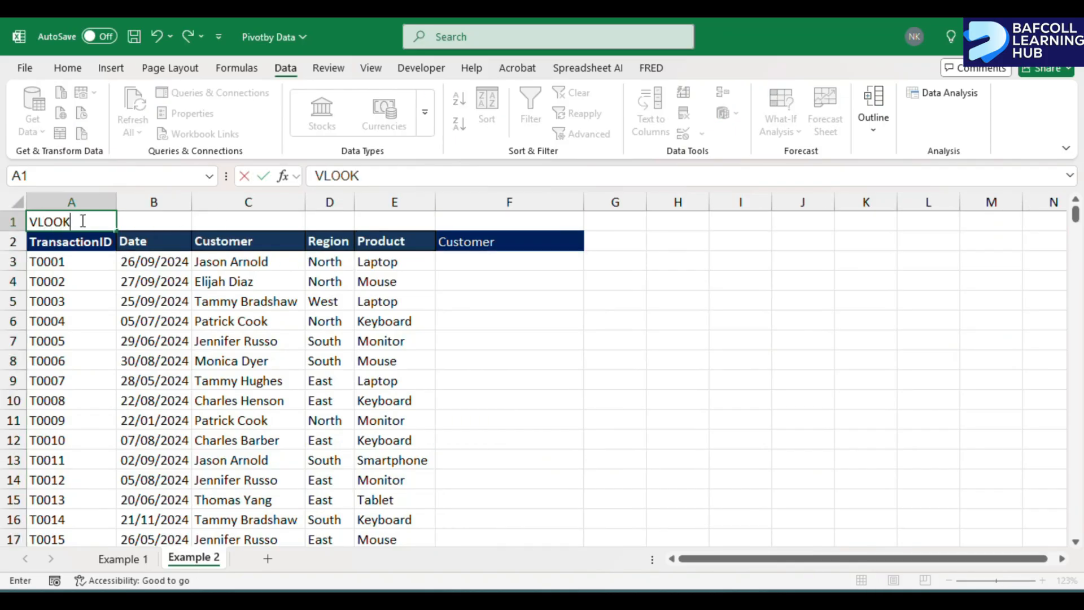
{"action": "type", "text": "UP"}
{"action": "left_click", "coordinate": [85, 319]}
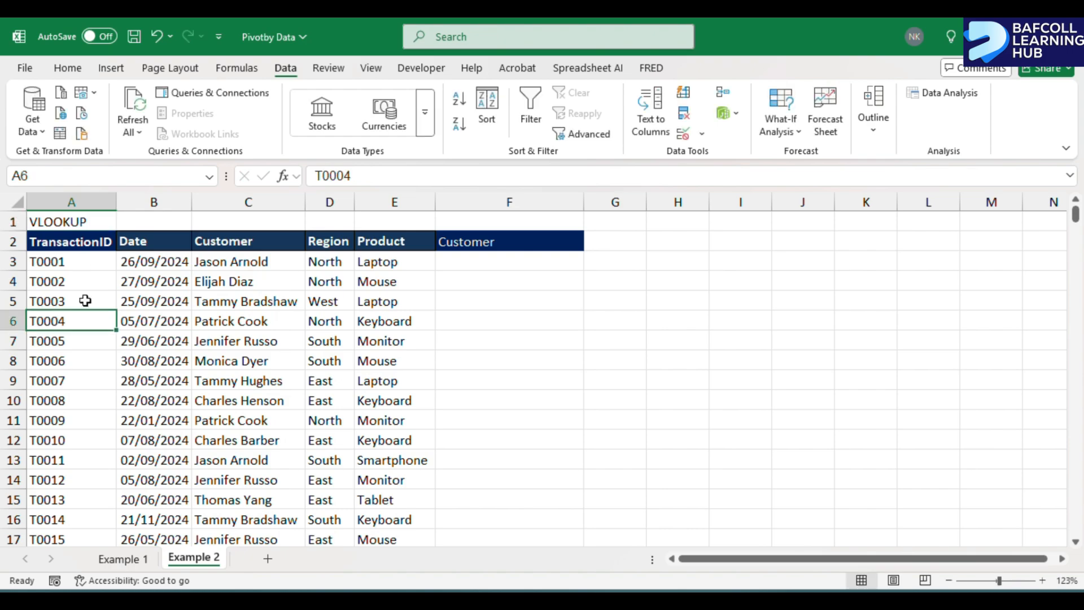
{"action": "left_click", "coordinate": [79, 221]}
{"action": "key", "text": "ctrl+b"}
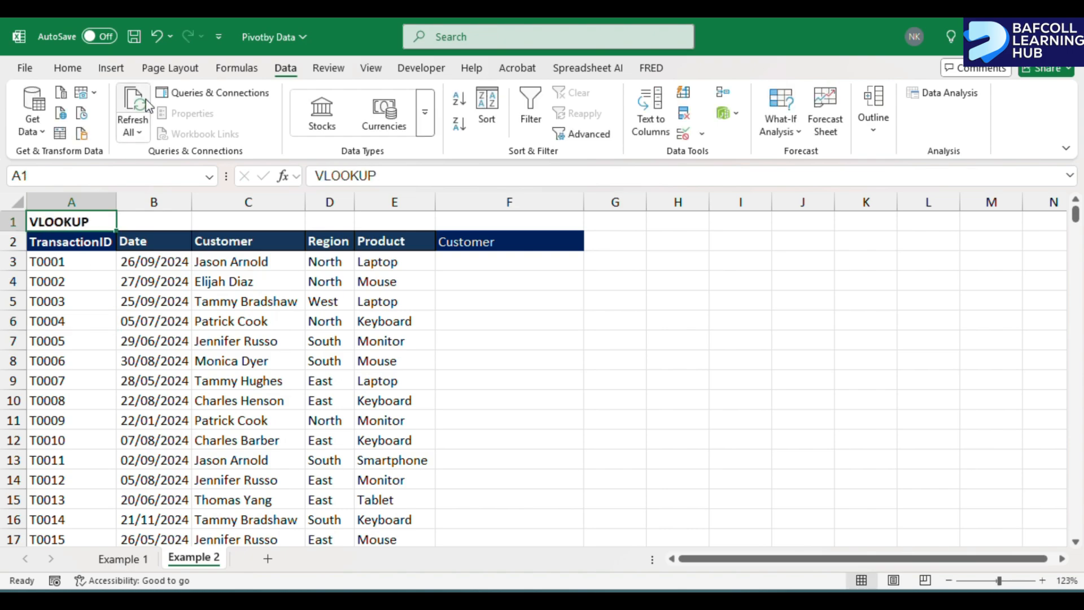
Increase the font size of the VLOOKUP title in A1 by four increments.
{"action": "left_click", "coordinate": [68, 68]}
{"action": "left_click", "coordinate": [187, 112]}
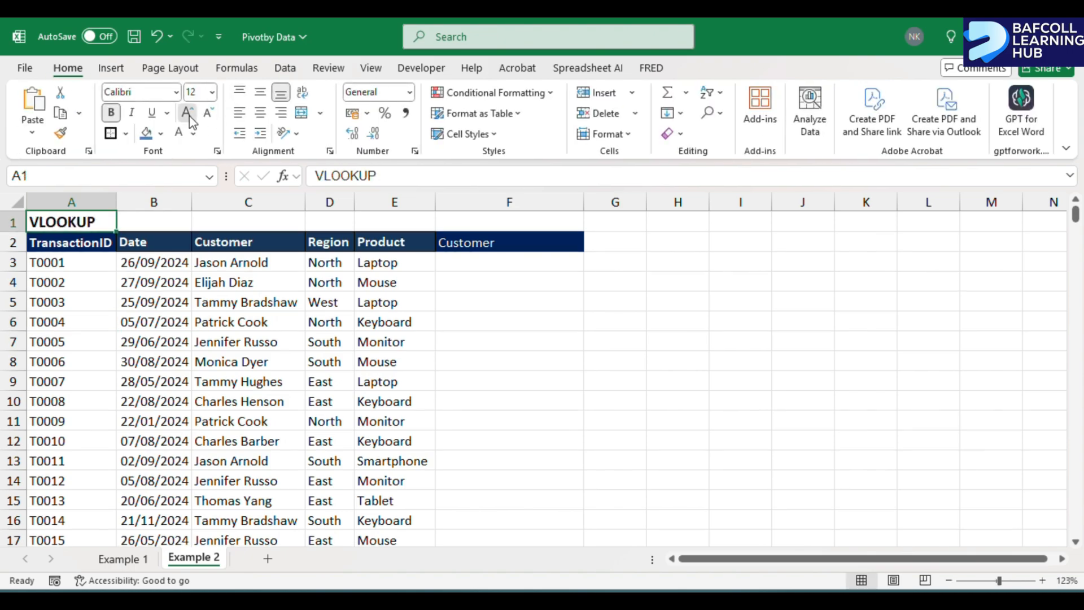
{"action": "left_click", "coordinate": [187, 113]}
{"action": "left_click", "coordinate": [187, 112]}
{"action": "left_click", "coordinate": [187, 112]}
Start a VLOOKUP formula in F3 of the Example 2 sheet with the column-locked lookup value $A3.
{"action": "left_click", "coordinate": [508, 276]}
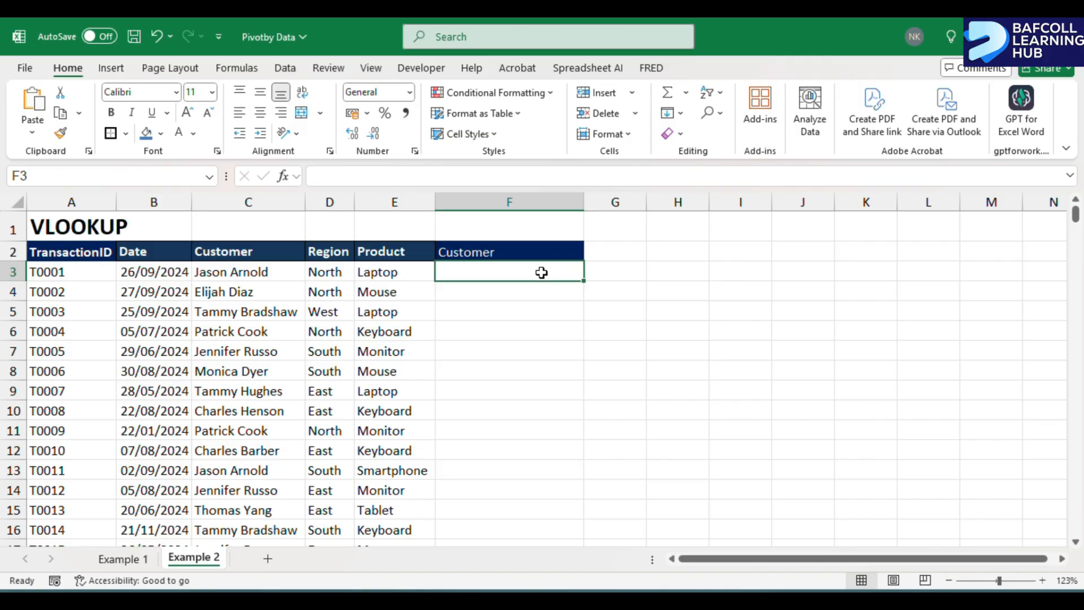
{"action": "left_click", "coordinate": [125, 559]}
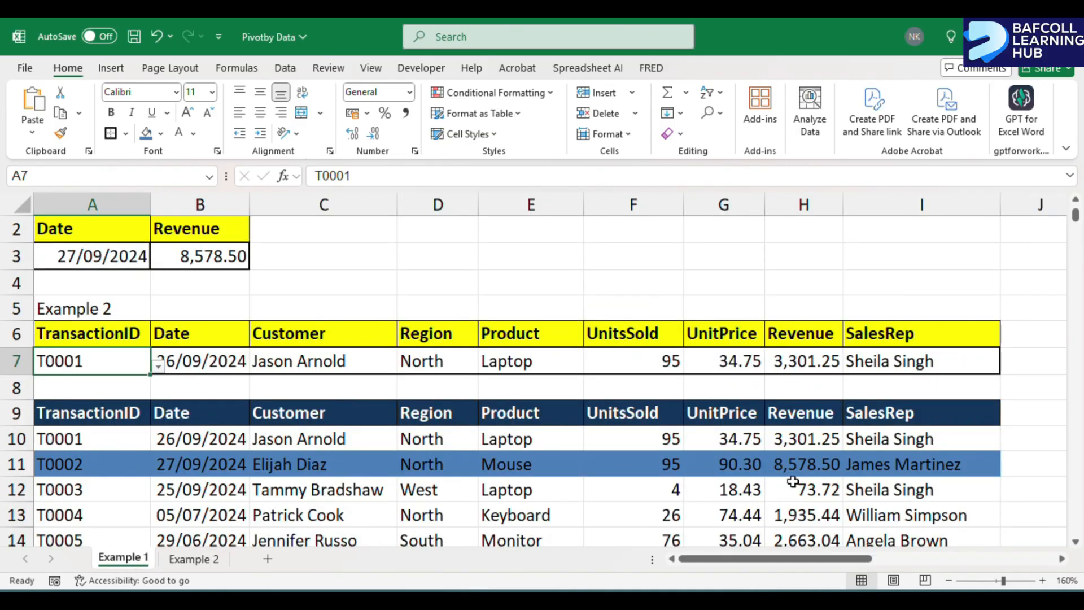
{"action": "scroll", "coordinate": [537, 453], "scroll_direction": "down", "scroll_amount": 2}
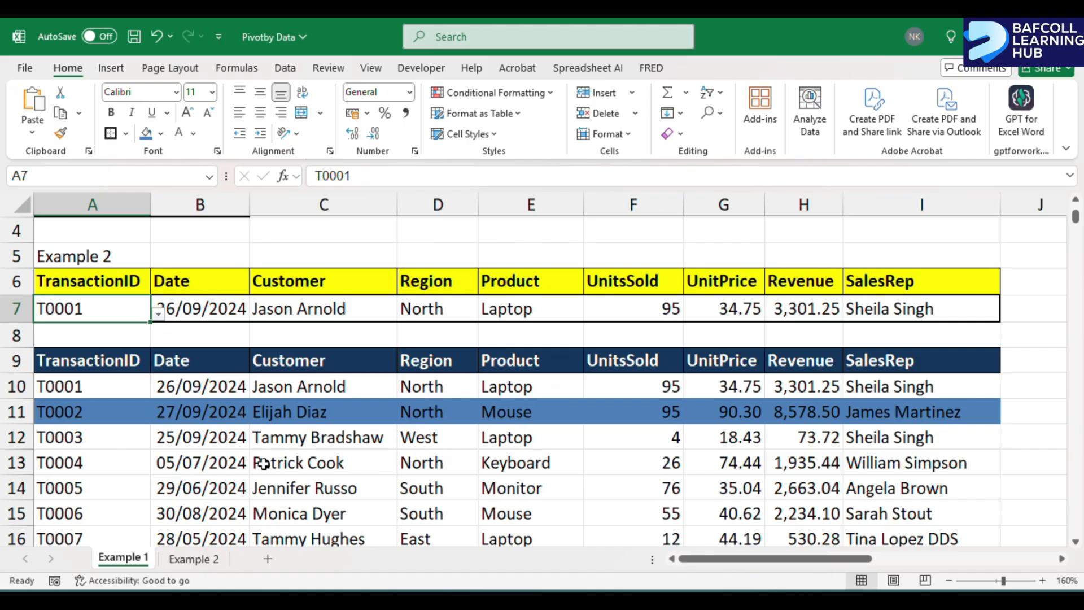
{"action": "left_click", "coordinate": [194, 559]}
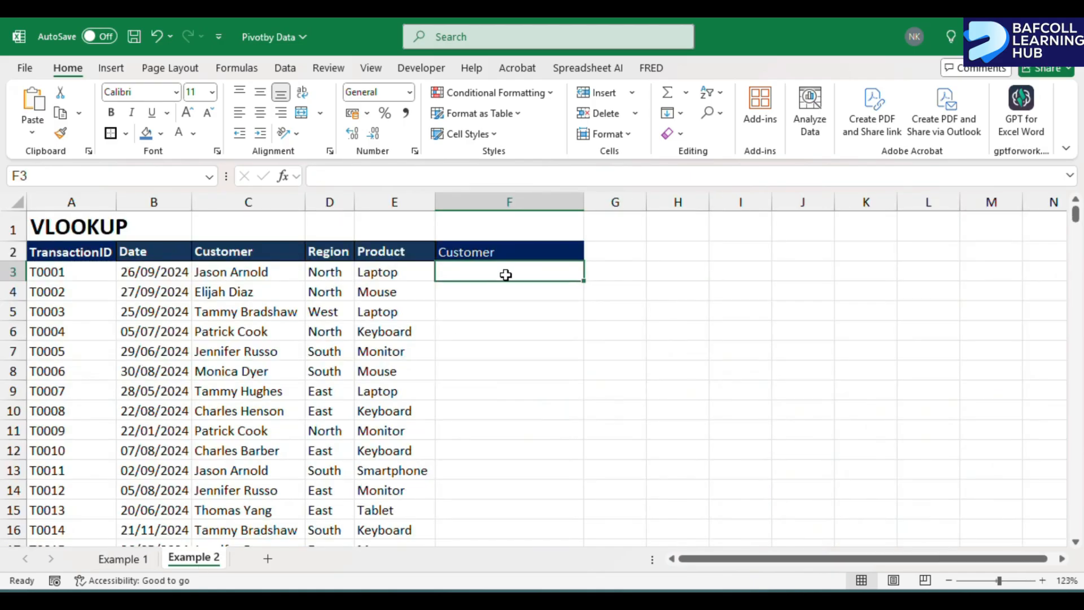
{"action": "type", "text": "="}
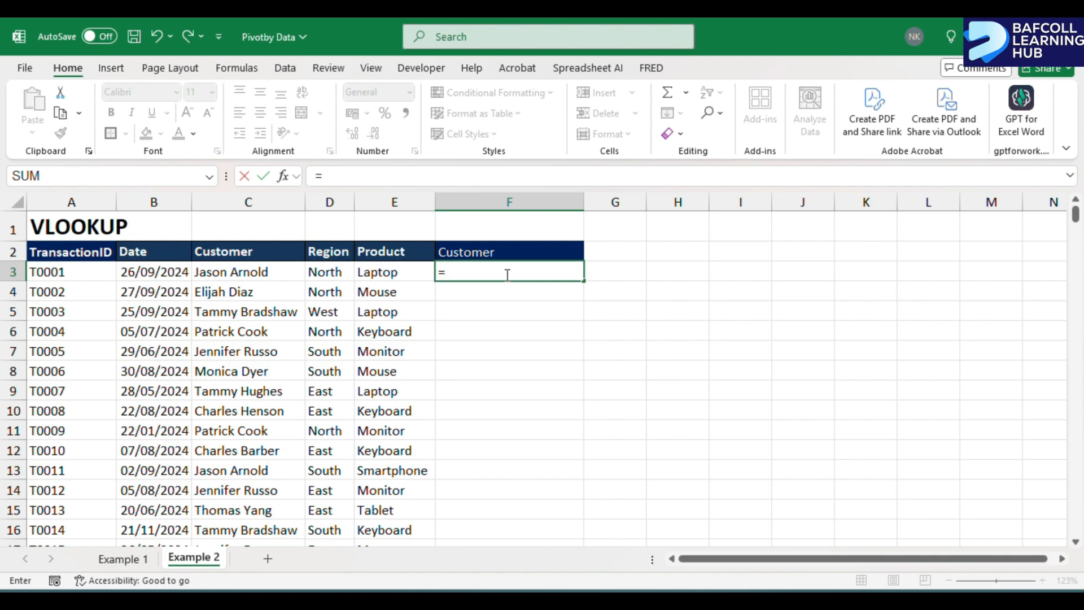
{"action": "type", "text": "VLOOKU"}
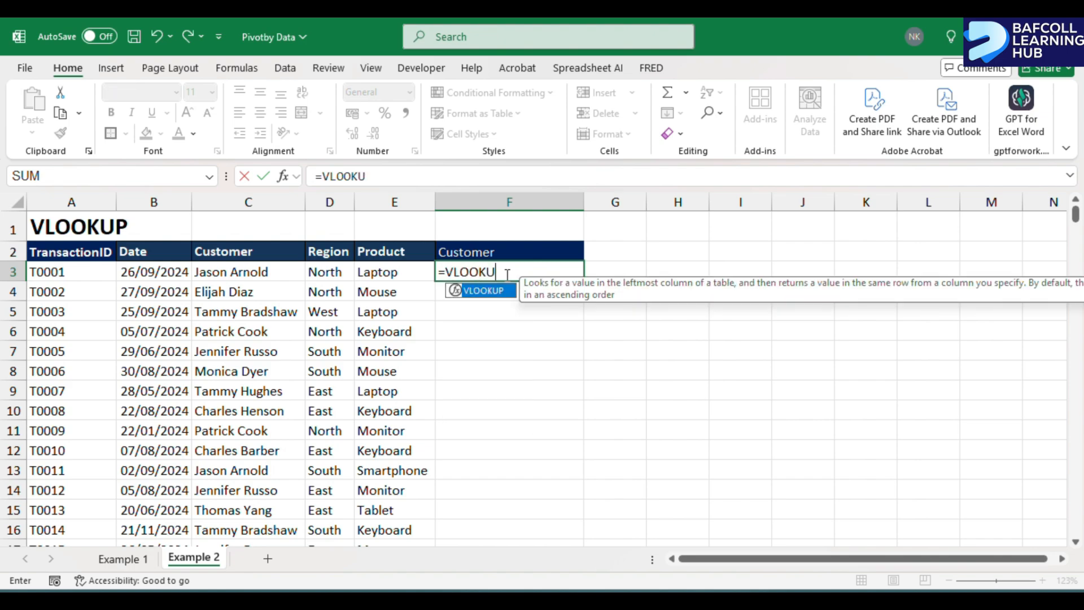
{"action": "type", "text": "P"}
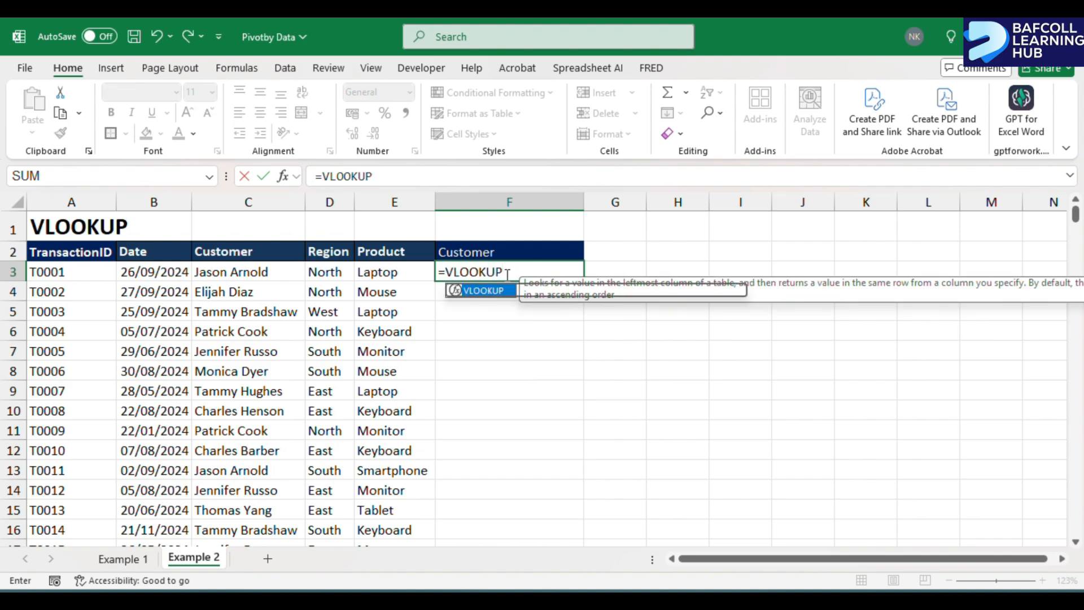
{"action": "type", "text": "("}
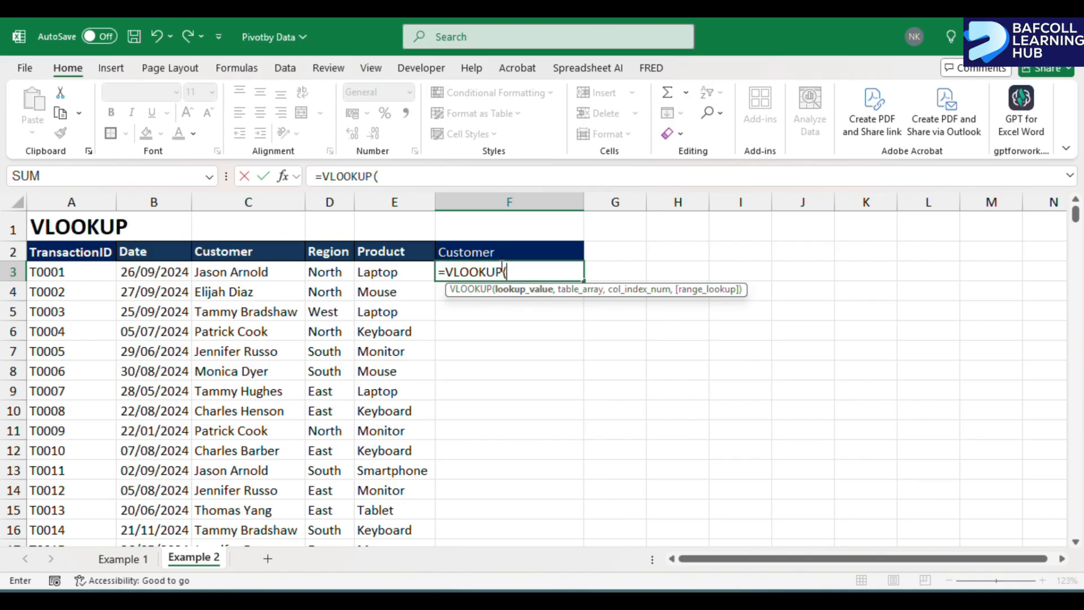
{"action": "left_click", "coordinate": [65, 271]}
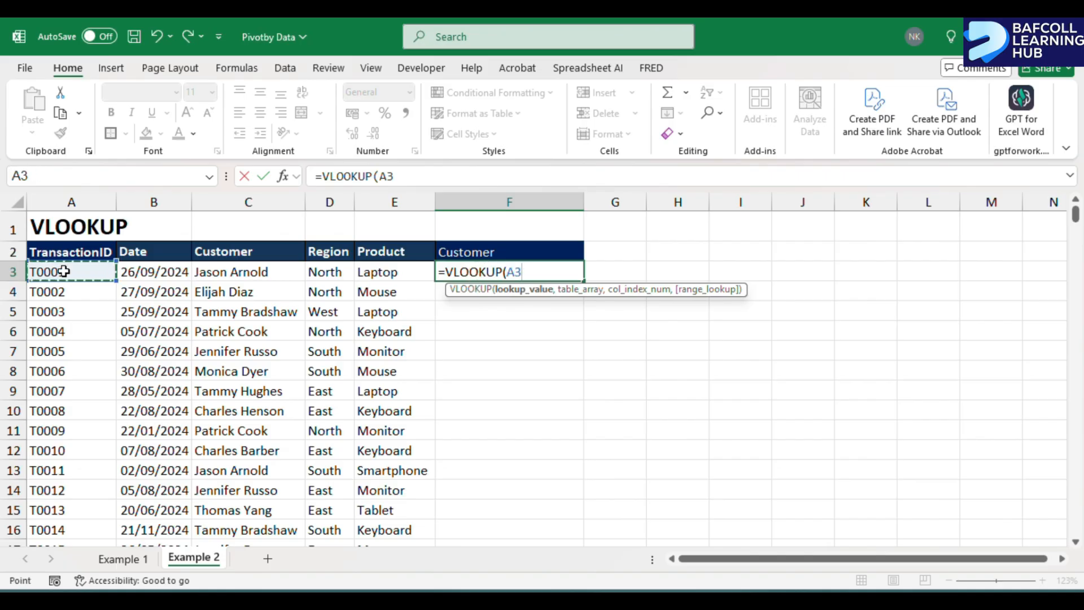
{"action": "key", "text": "F4"}
{"action": "key", "text": "F4"}
{"action": "key", "text": "F4"}
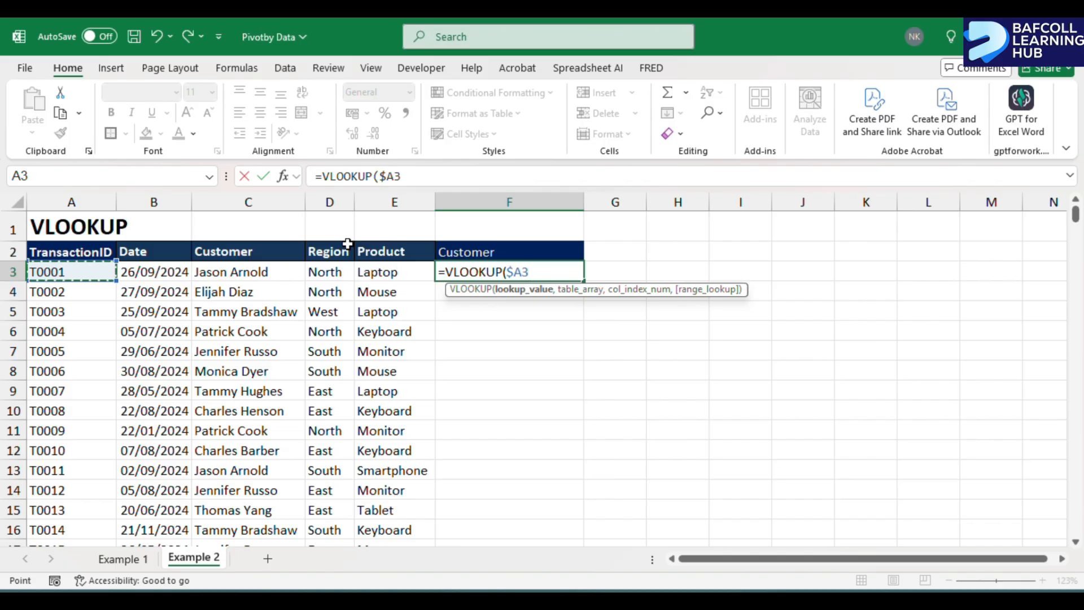
Add the absolute table array 'Example 1'!$A$9:$I$309 as the second argument of the F3 formula.
{"action": "type", "text": ","}
{"action": "left_click", "coordinate": [123, 558]}
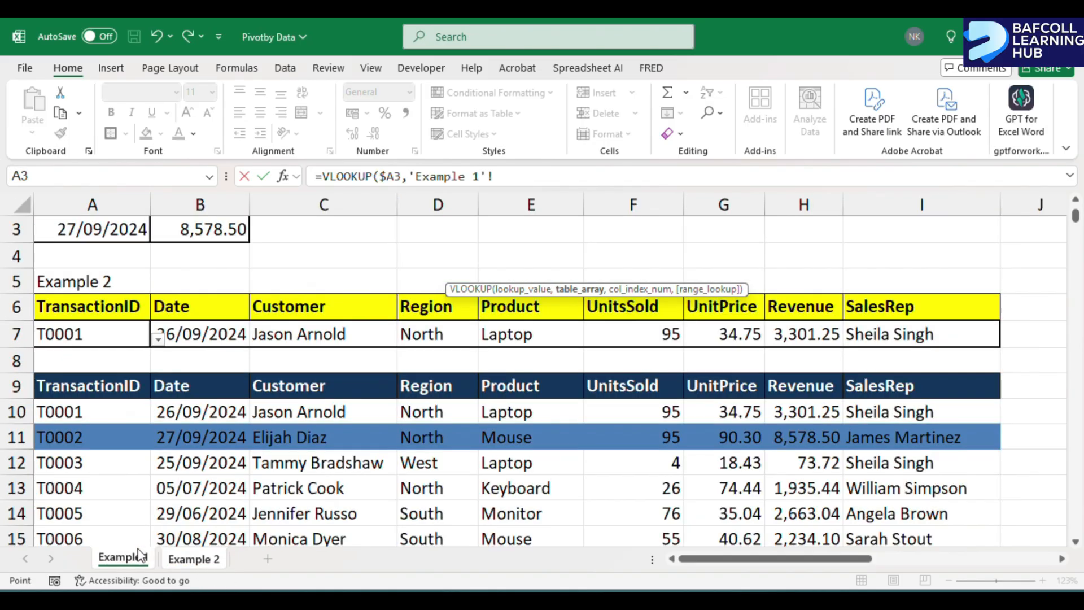
{"action": "left_click", "coordinate": [66, 381]}
{"action": "key", "text": "ctrl+shift+Right"}
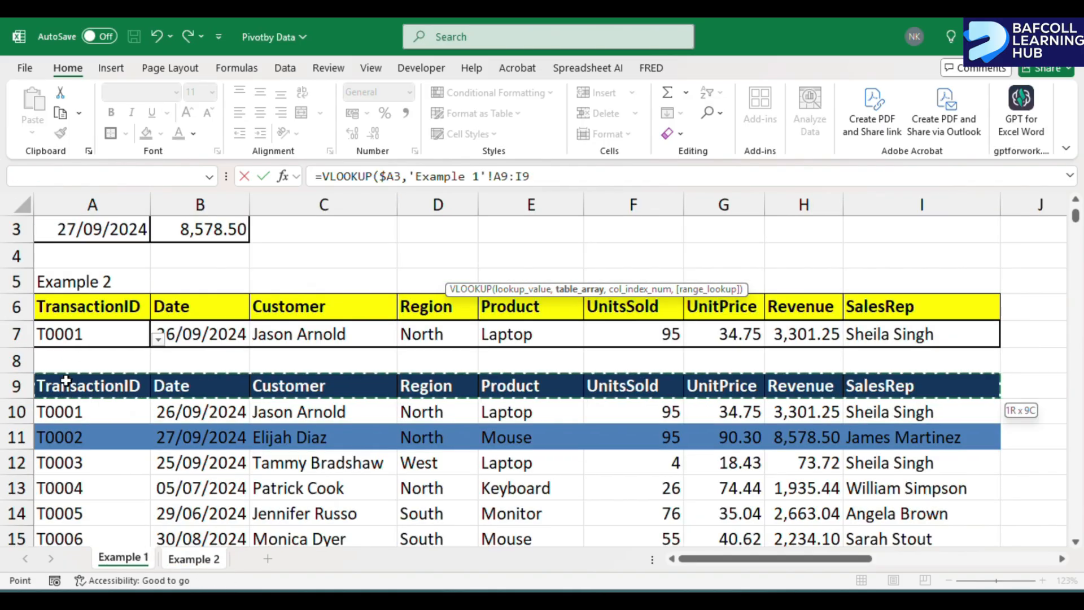
{"action": "key", "text": "ctrl+shift+Down"}
{"action": "key", "text": "F4"}
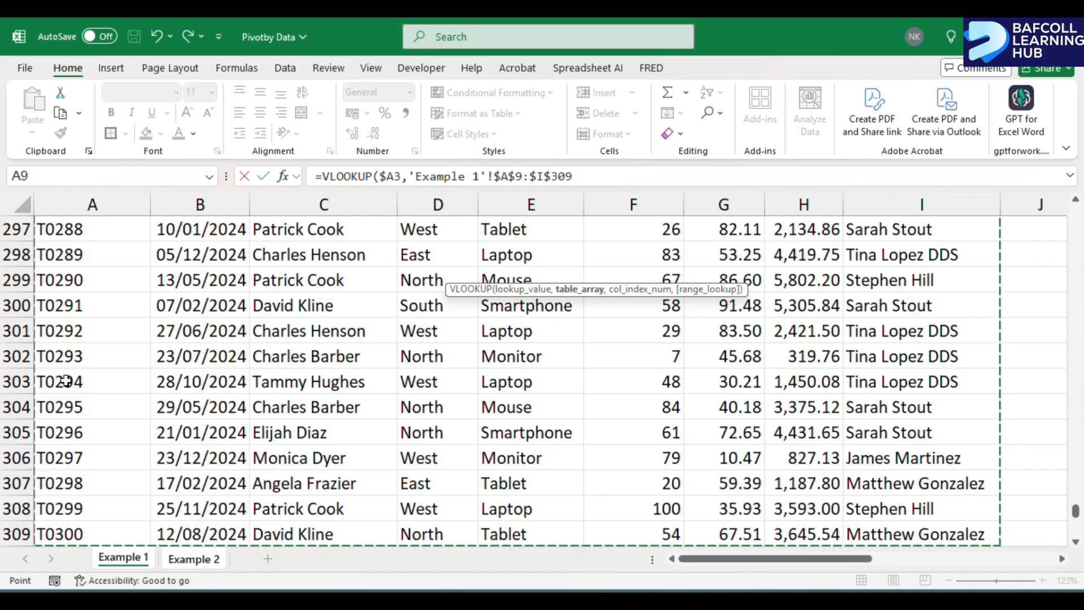
{"action": "type", "text": ","}
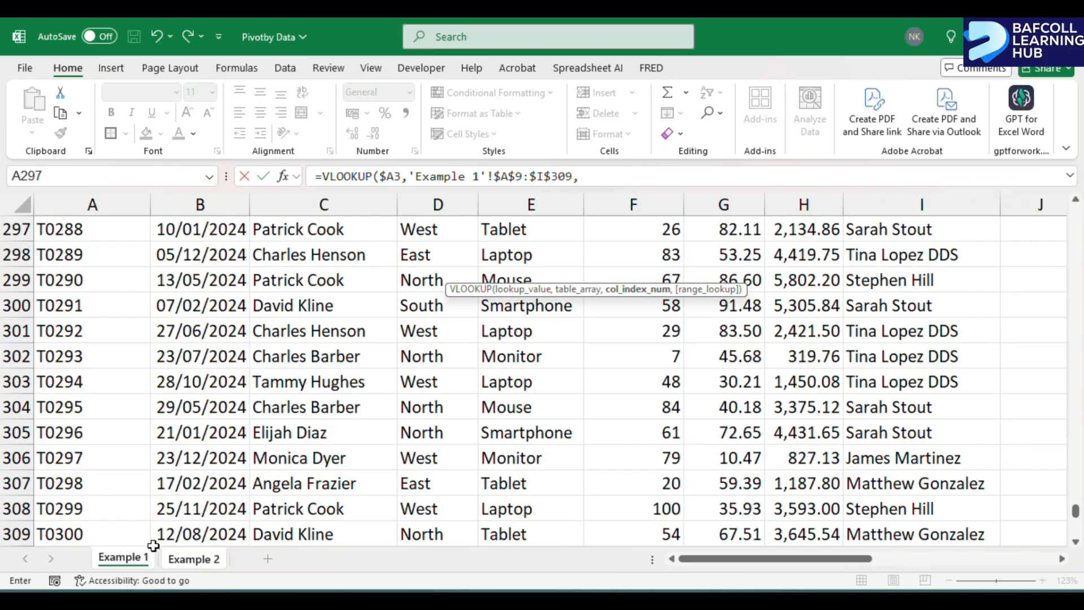
{"action": "left_click", "coordinate": [197, 559]}
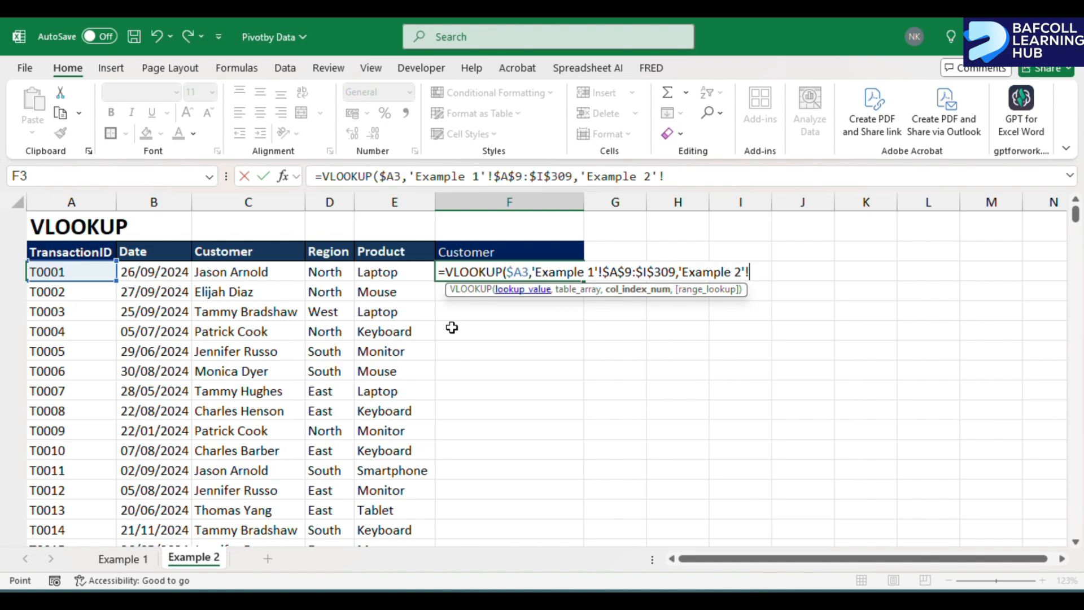
{"action": "left_click", "coordinate": [135, 564]}
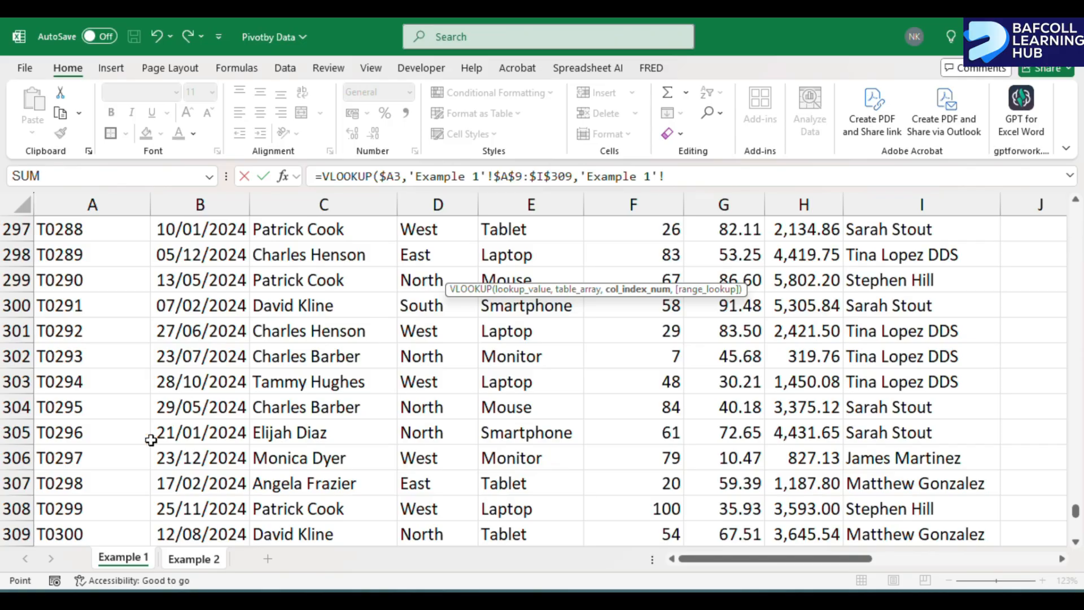
{"action": "left_click", "coordinate": [289, 332]}
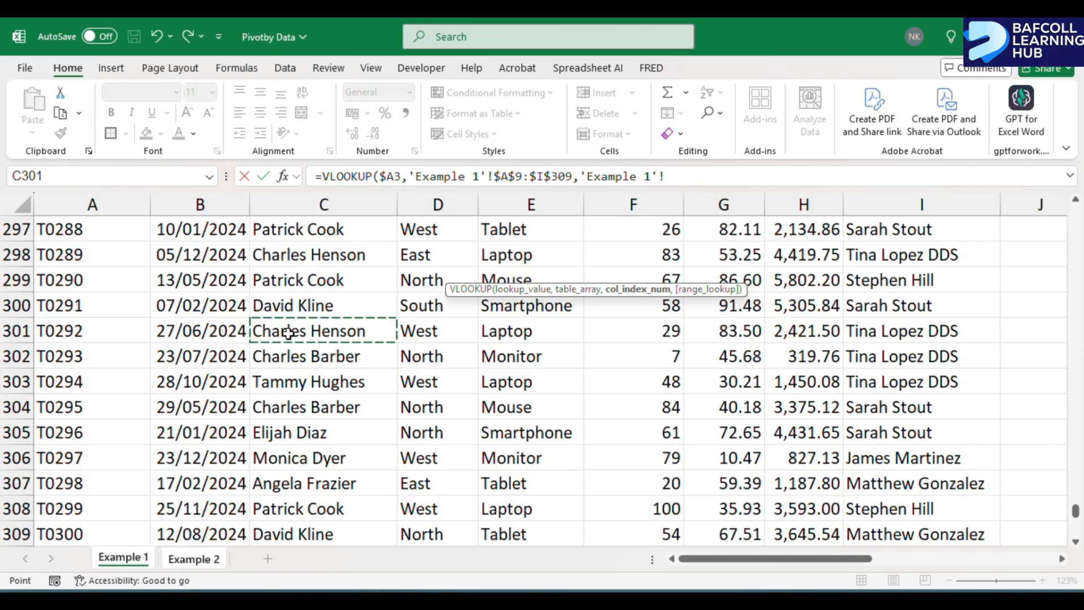
{"action": "key", "text": "ctrl+Up"}
{"action": "key", "text": "Down"}
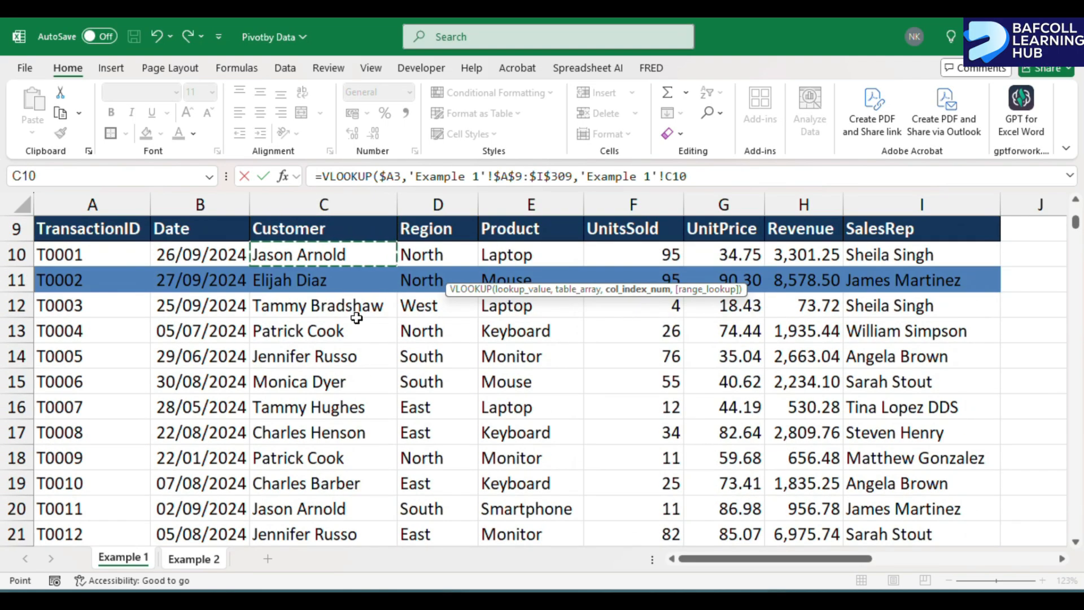
{"action": "key", "text": "BackSpace"}
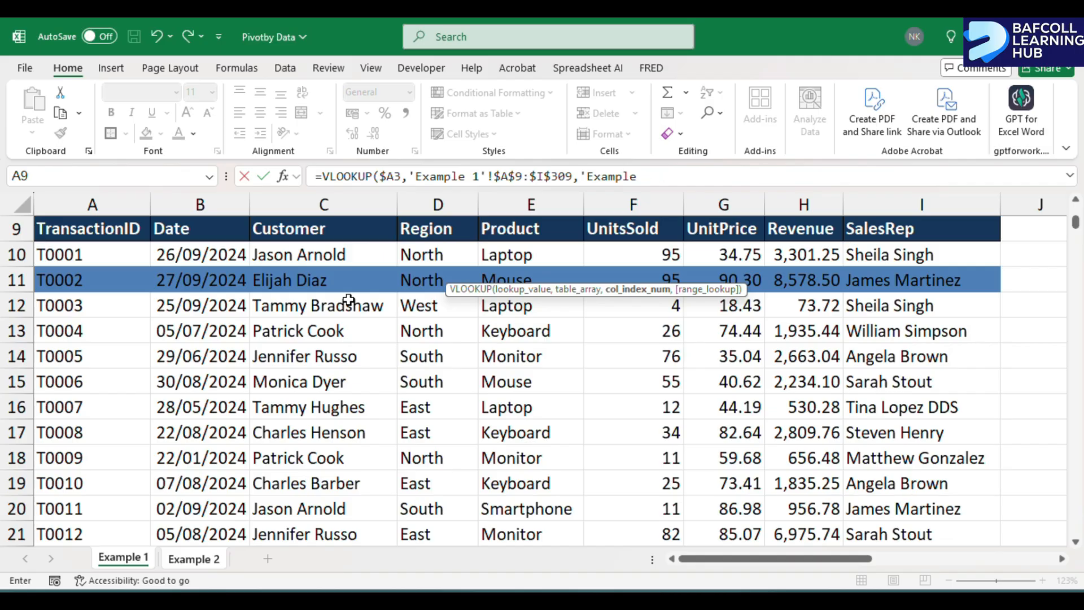
{"action": "key", "text": "BackSpace"}
{"action": "key", "text": "BackSpace"}
{"action": "key", "text": "BackSpace"}
{"action": "key", "text": "BackSpace"}
{"action": "key", "text": "BackSpace"}
Complete the F3 formula with column index 3 and exact match 0, and enter it.
{"action": "type", "text": "3,"}
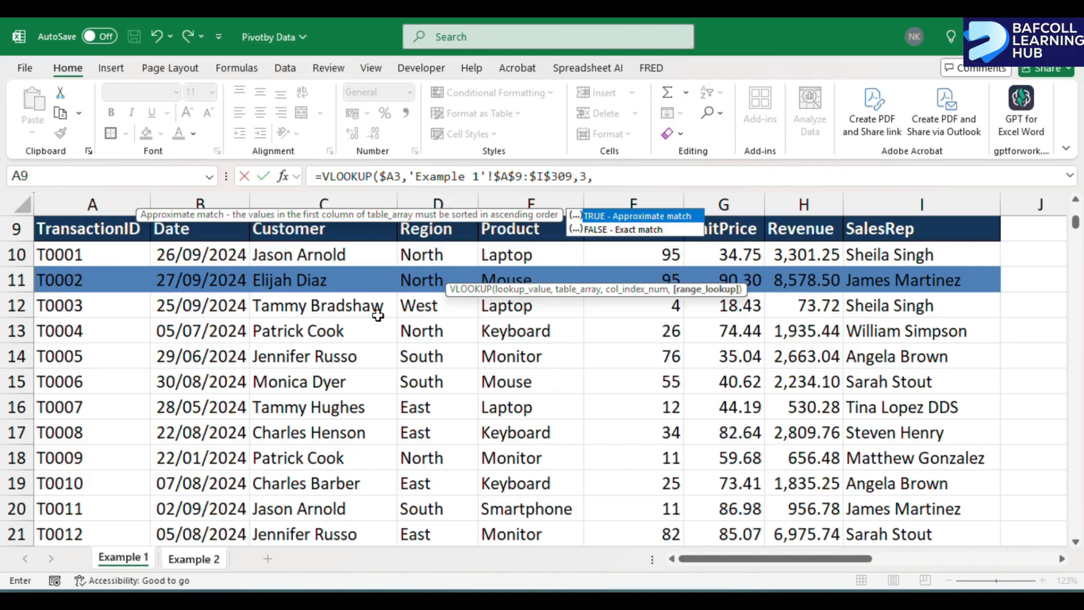
{"action": "type", "text": "0)"}
{"action": "key", "text": "Return"}
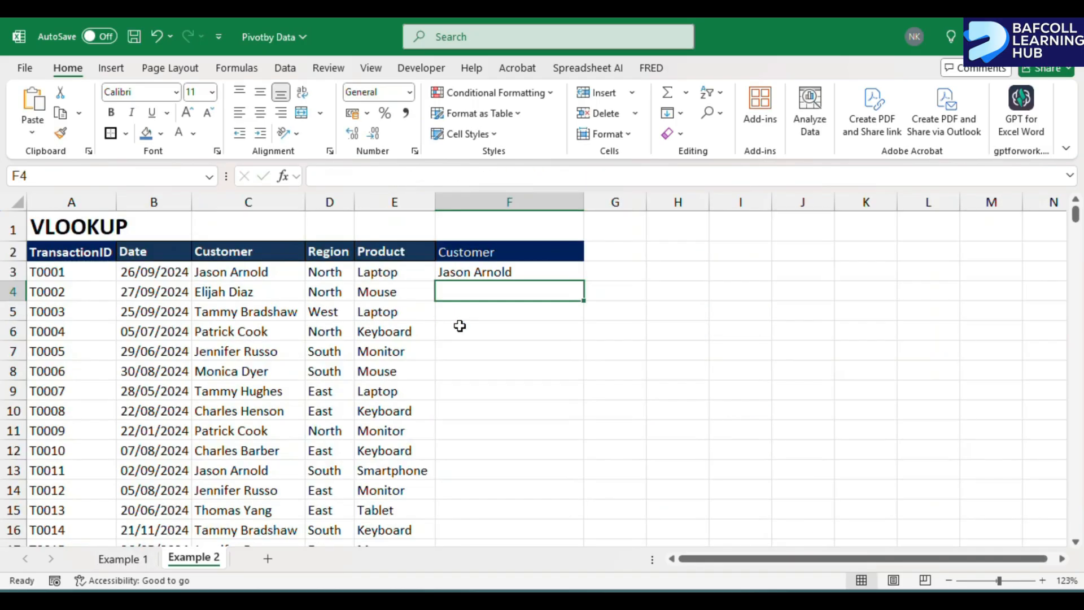
Check F3's result against the Example 1 data, and fill its formula down the whole Customer column F.
{"action": "left_click", "coordinate": [496, 269]}
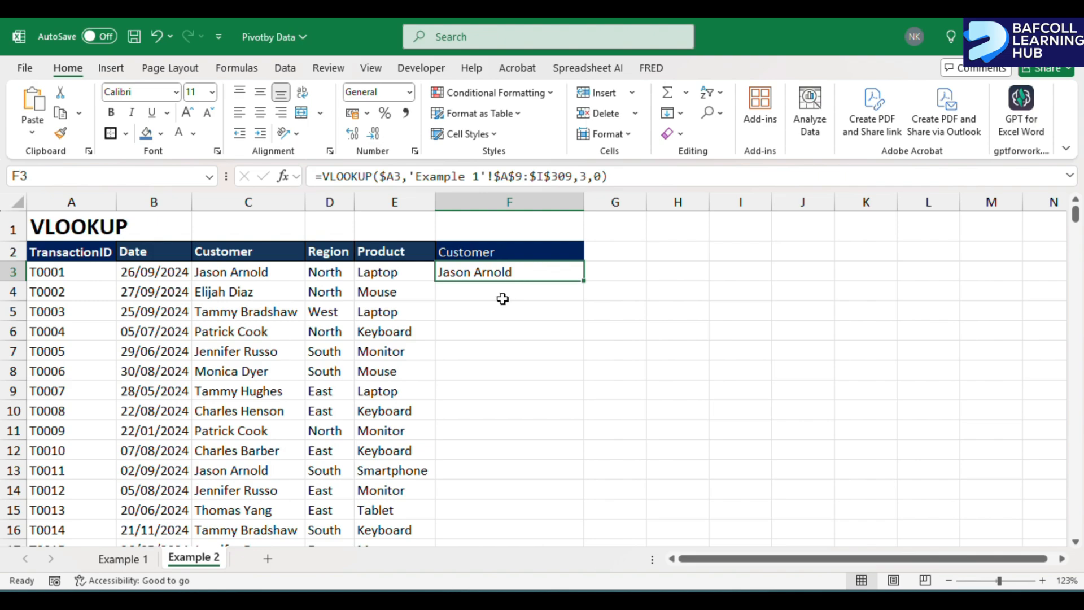
{"action": "left_click", "coordinate": [124, 560]}
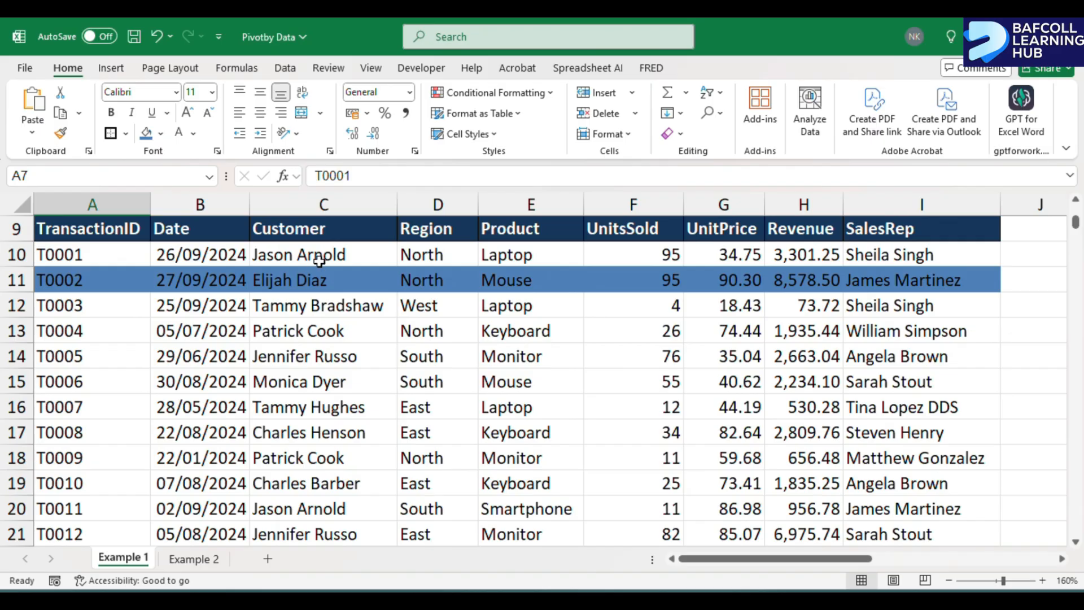
{"action": "left_click", "coordinate": [194, 559]}
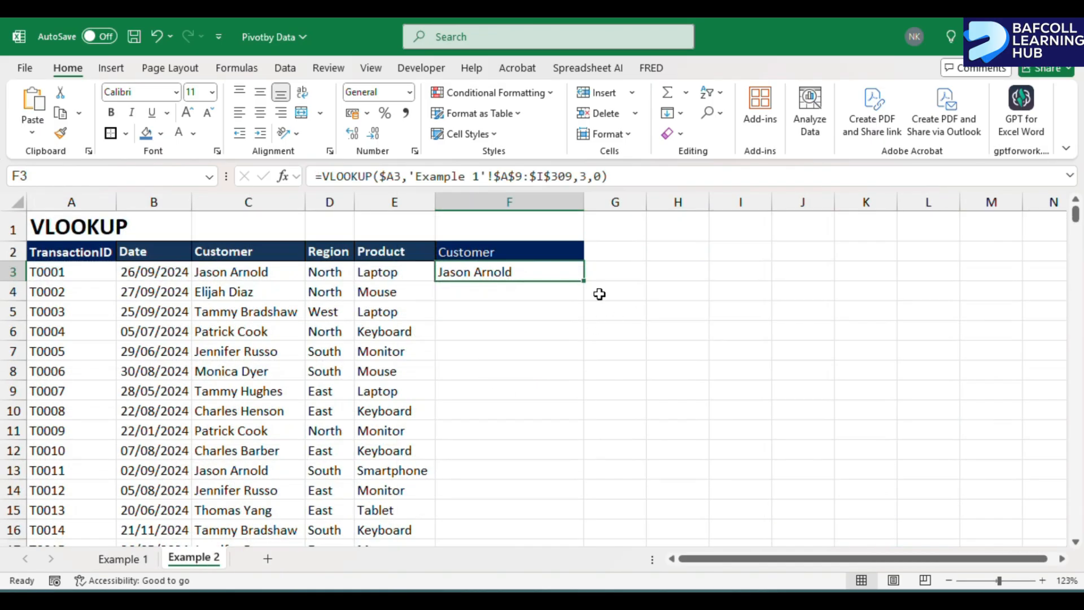
{"action": "left_click_drag", "start_coordinate": [584, 280], "coordinate": [584, 280]}
{"action": "double_click", "coordinate": [584, 280]}
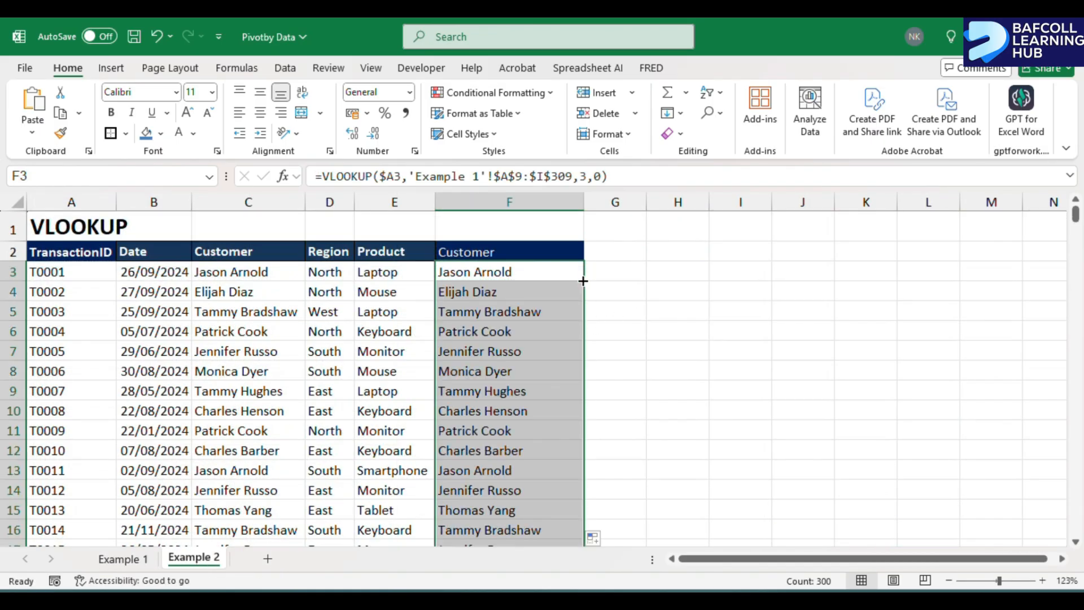
{"action": "scroll", "coordinate": [625, 379], "scroll_direction": "down", "scroll_amount": 9}
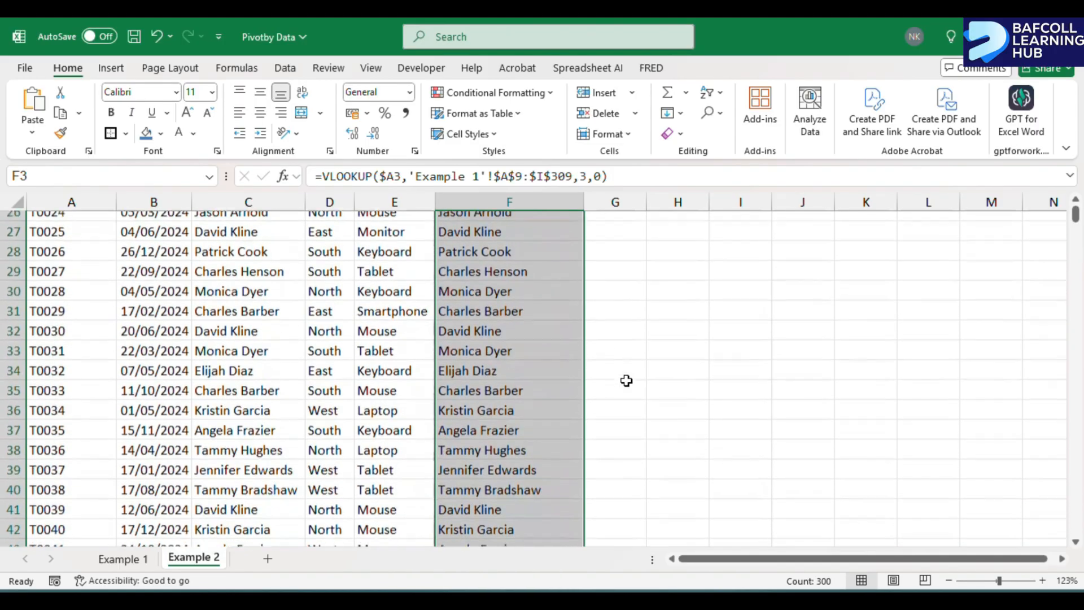
{"action": "scroll", "coordinate": [625, 380], "scroll_direction": "up", "scroll_amount": 9}
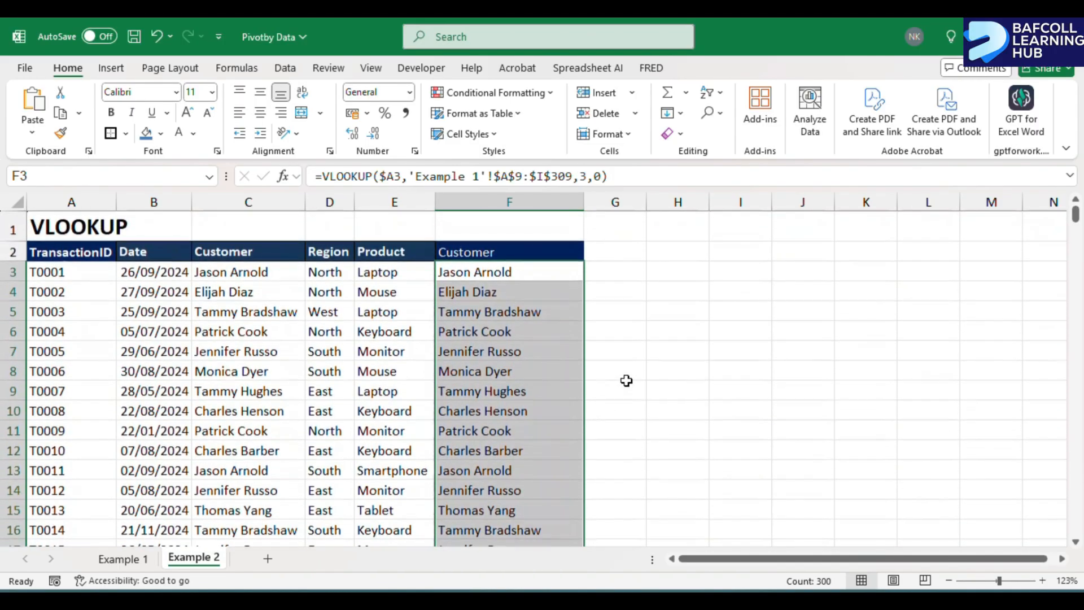